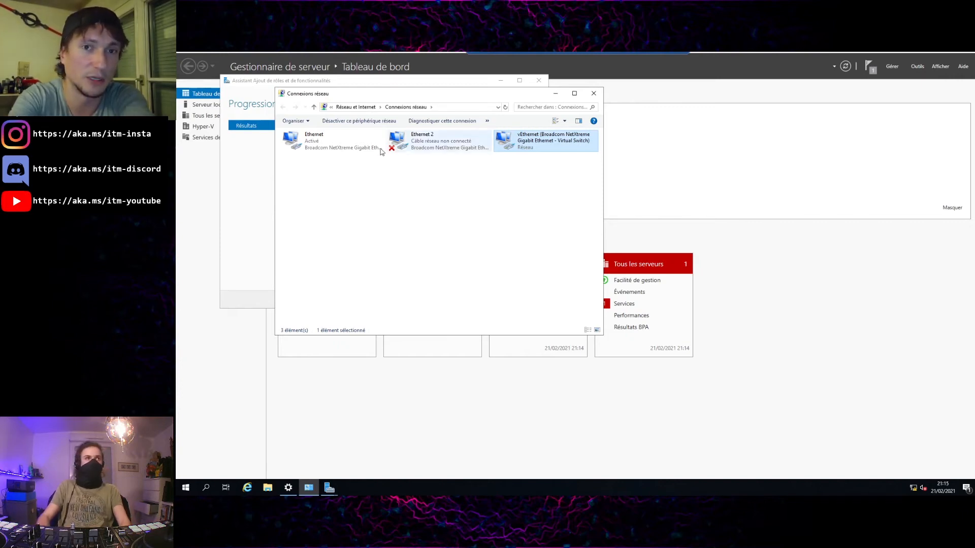
# Inspect the network components enabled in the physical Ethernet adapter's properties, closing them without changes
pyautogui.click(355, 142)
pyautogui.rightClick(363, 145)
pyautogui.click(387, 229)
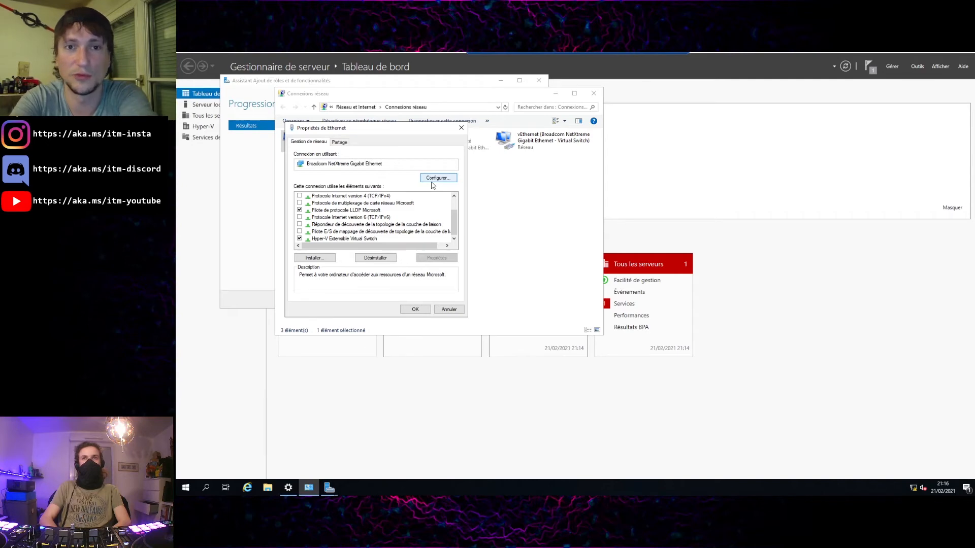
pyautogui.click(462, 127)
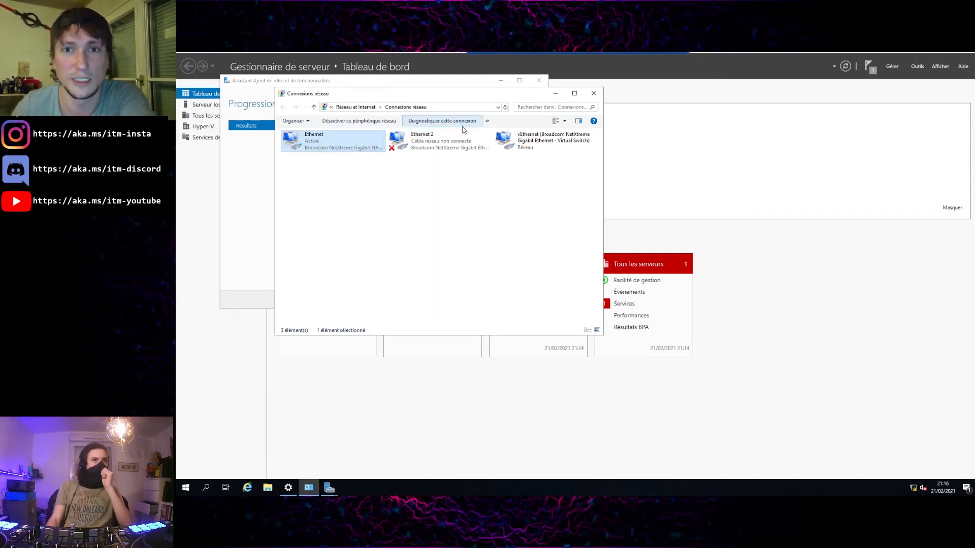
# Check the IPv4 settings of the vEthernet (Broadcom NetXtreme Gigabit Ethernet - Virtual Switch) adapter and close its properties
pyautogui.click(520, 151)
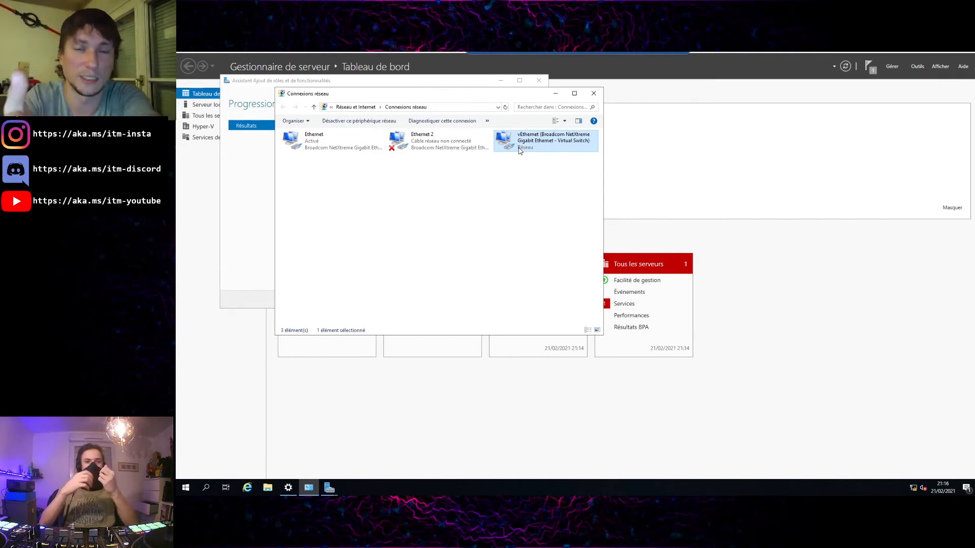
pyautogui.rightClick(518, 149)
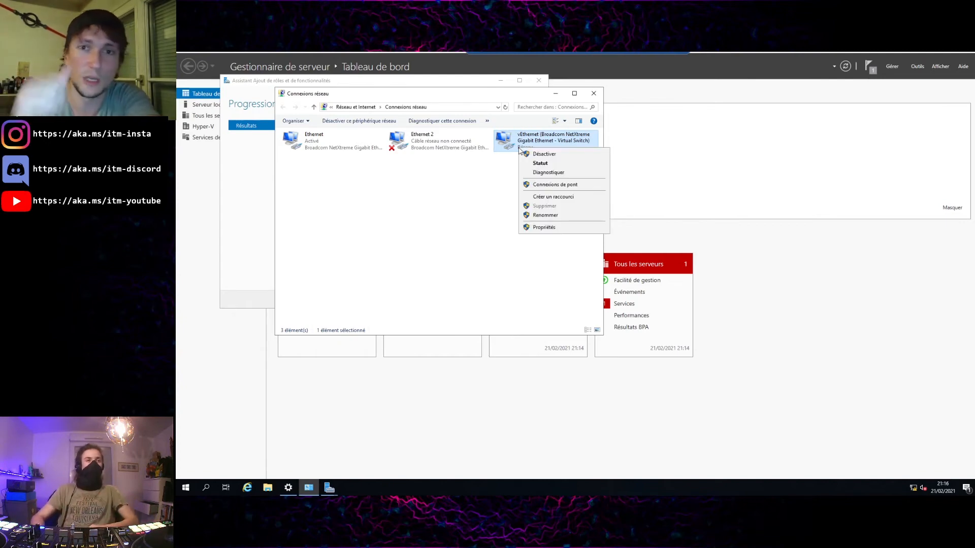
pyautogui.click(559, 227)
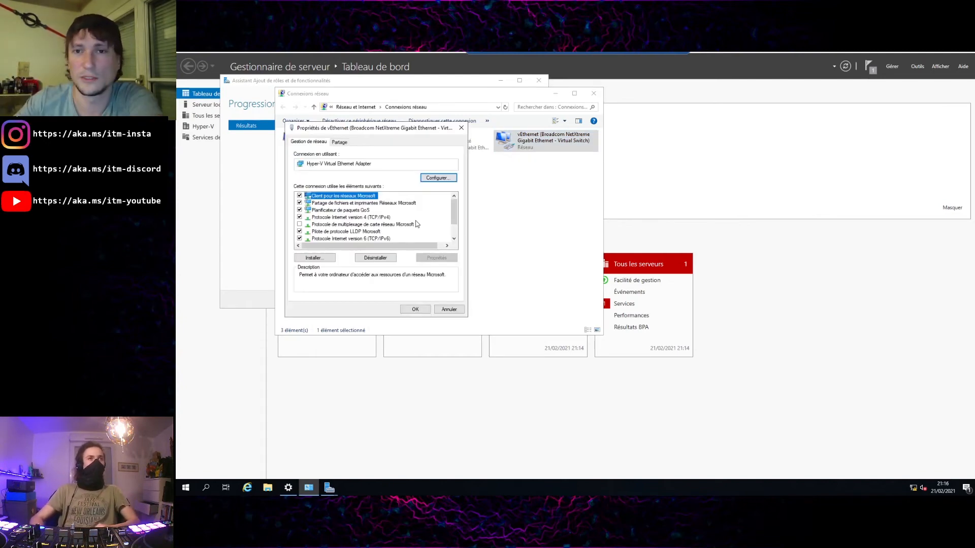
pyautogui.click(324, 218)
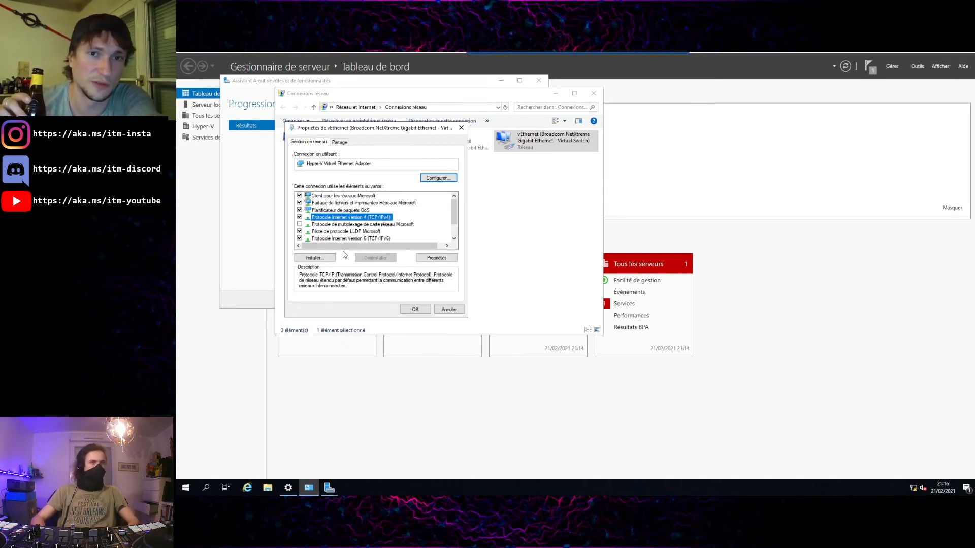
pyautogui.doubleClick(358, 218)
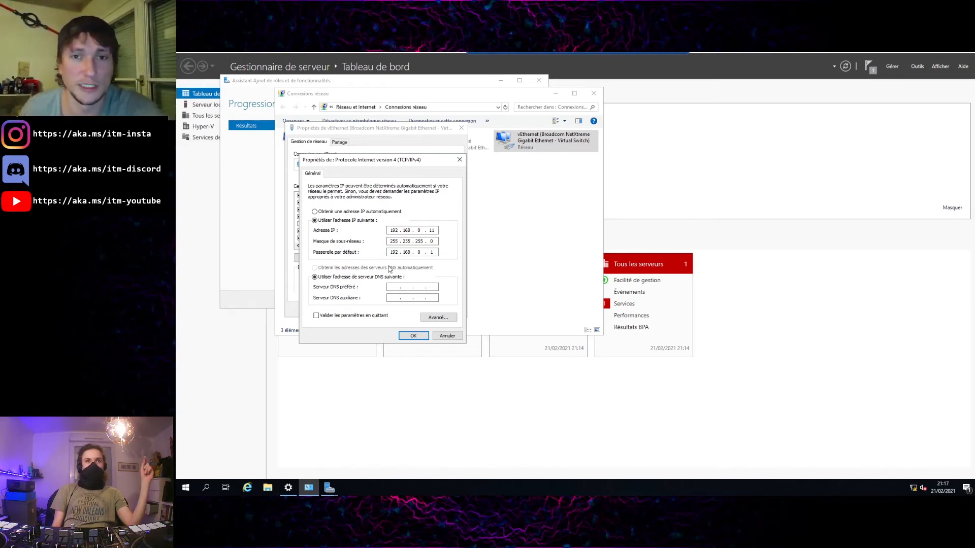
pyautogui.click(414, 336)
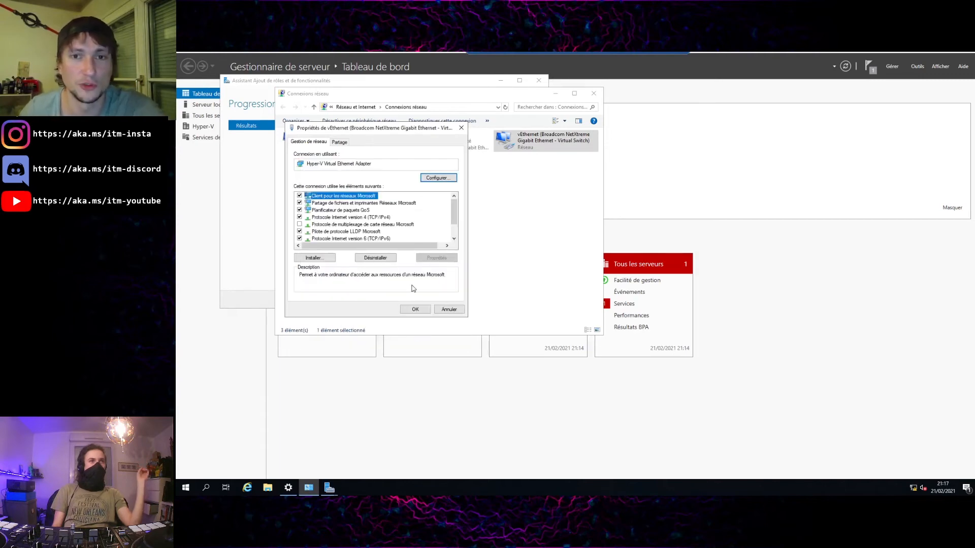
pyautogui.click(415, 310)
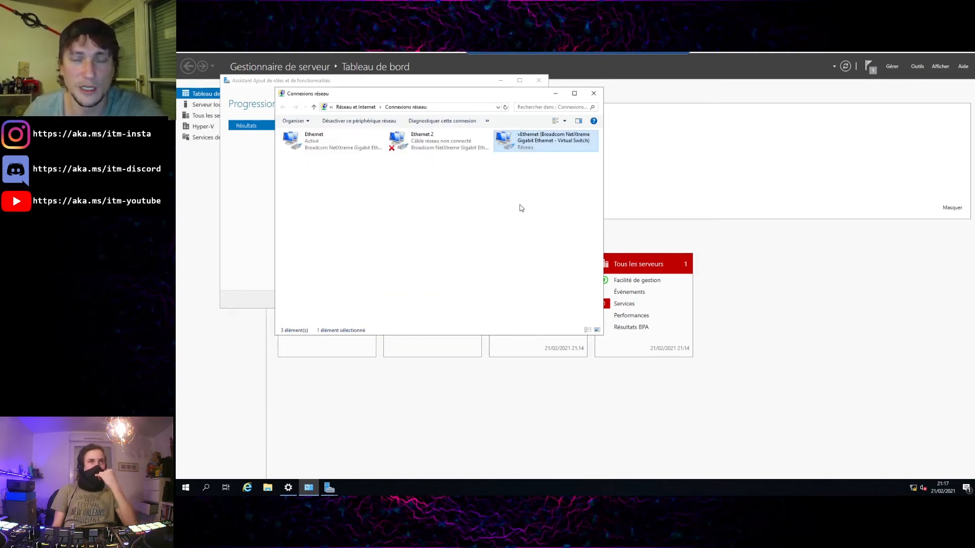
# Close the network connections window and the finished role installation wizard, and move the Windows Admin Center notice aside
pyautogui.click(593, 93)
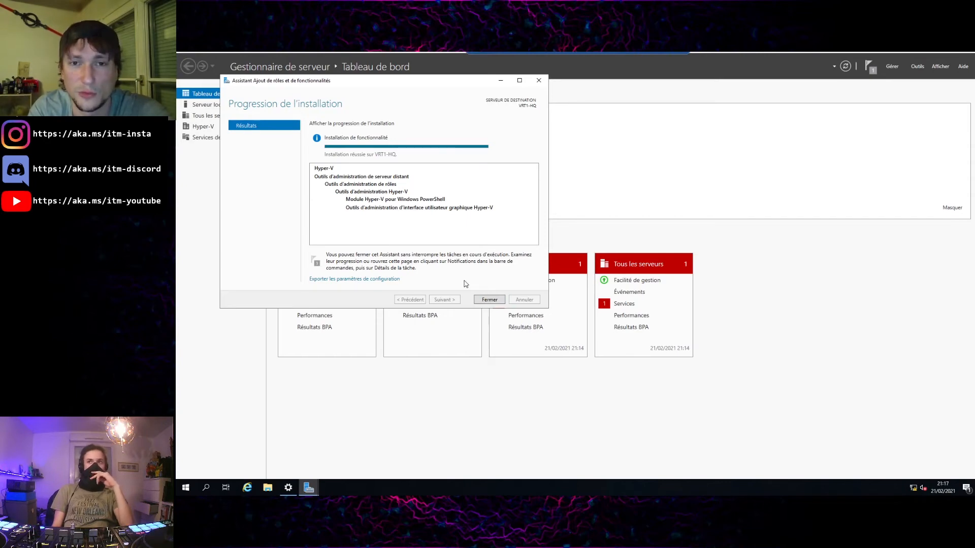
pyautogui.click(482, 300)
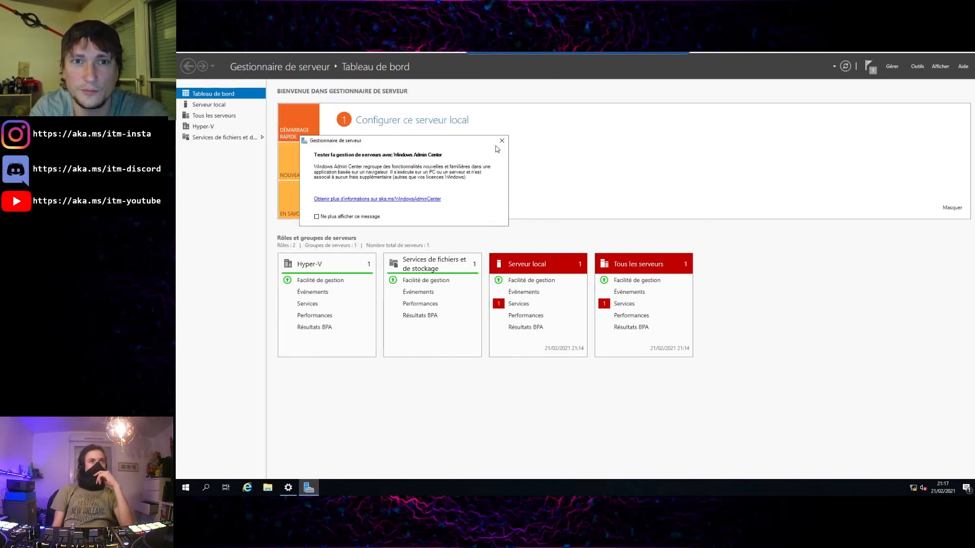
pyautogui.moveTo(461, 143); pyautogui.dragTo(542, 150)
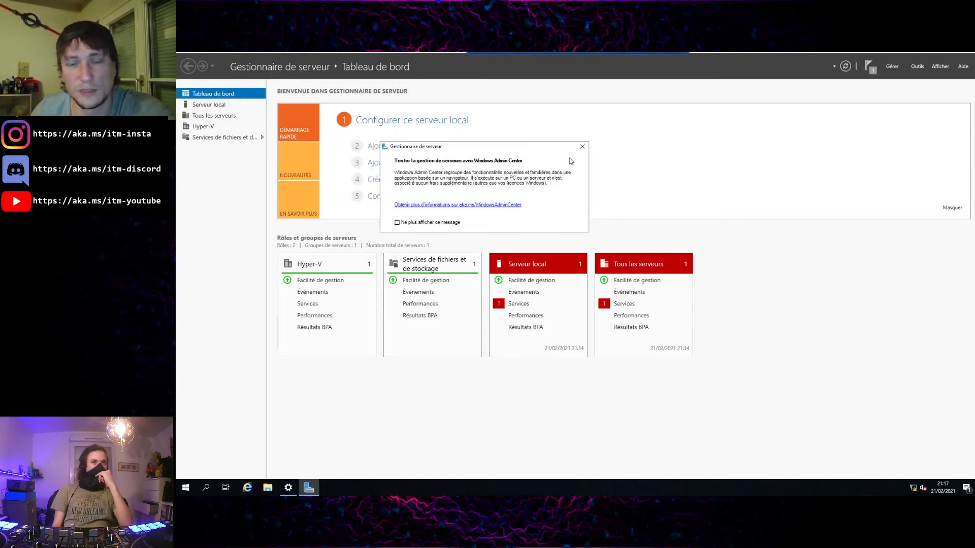
# Open Hyper-V Manager (Gestionnaire Hyper-V) from the Windows administration tools and maximize its window
pyautogui.click(185, 488)
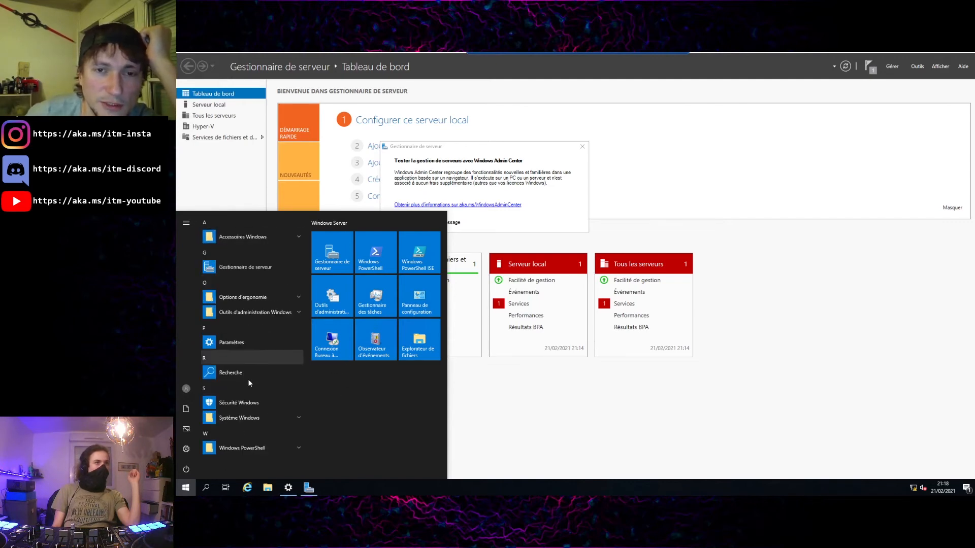
pyautogui.click(255, 312)
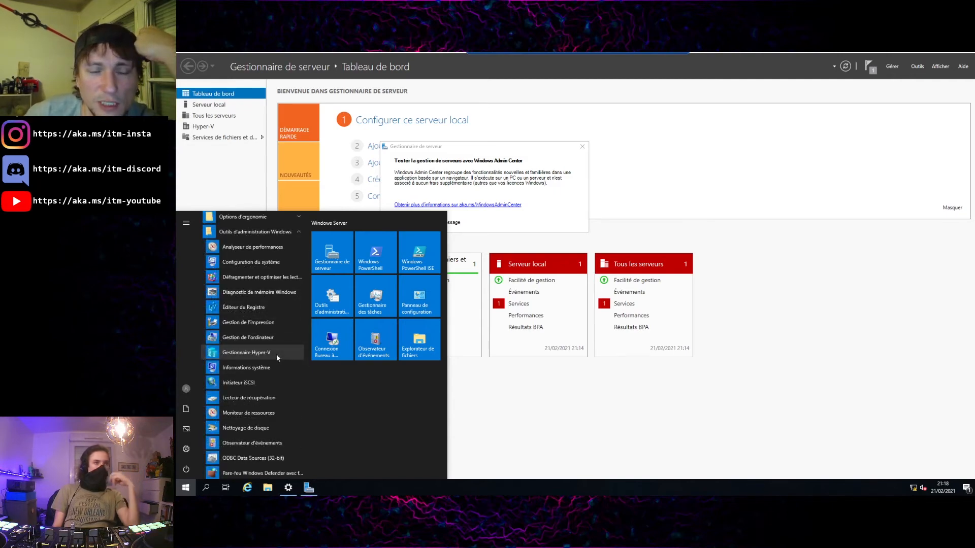
pyautogui.scroll(-1, 276, 355)
pyautogui.scroll(-3, 276, 354)
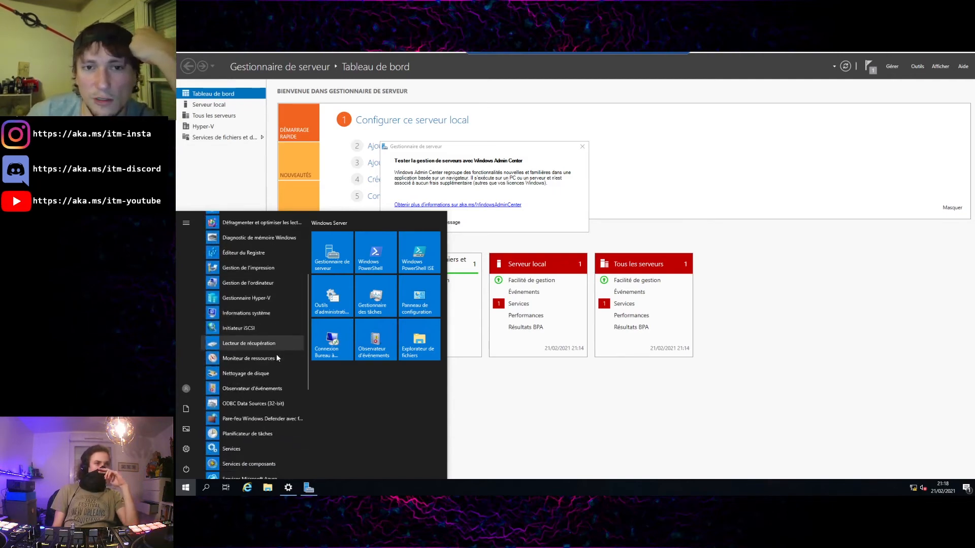
pyautogui.scroll(2, 277, 355)
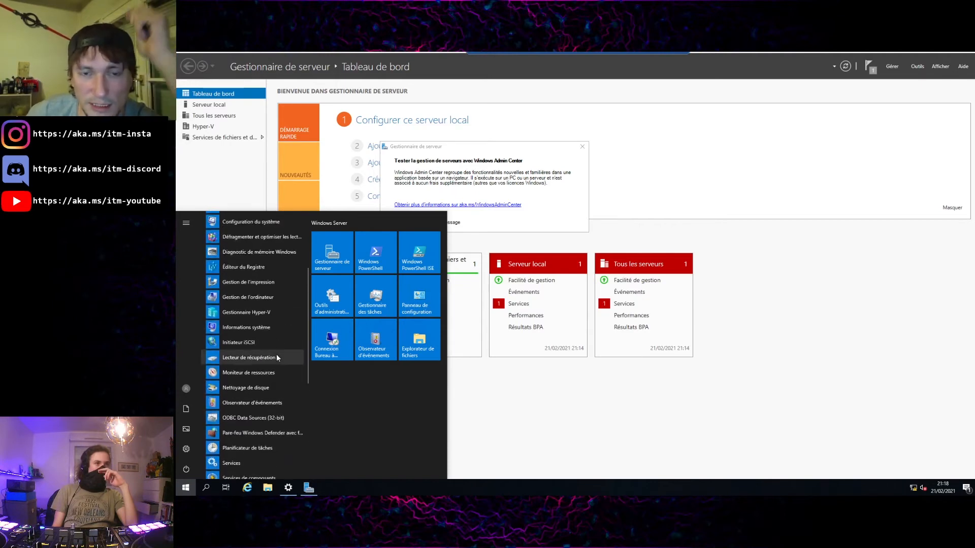
pyautogui.click(246, 312)
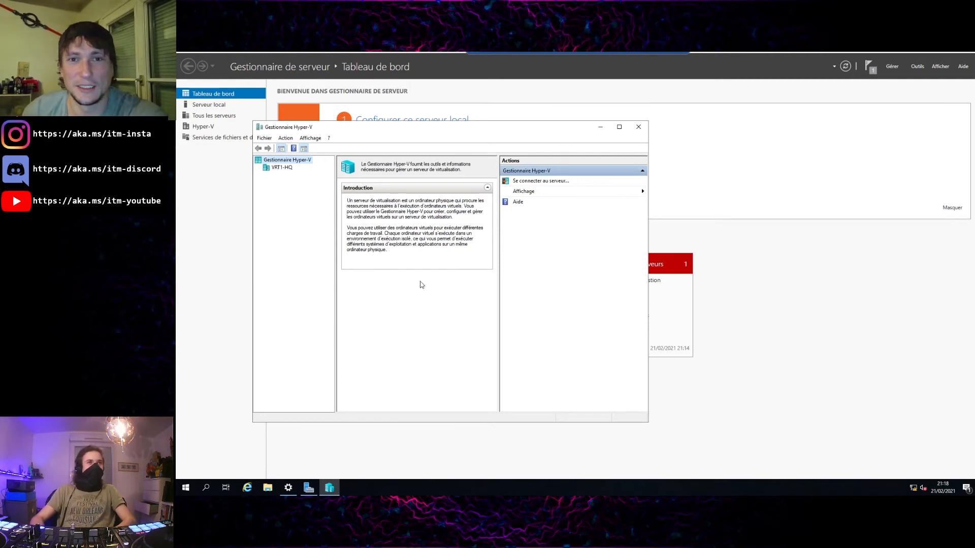
pyautogui.click(619, 128)
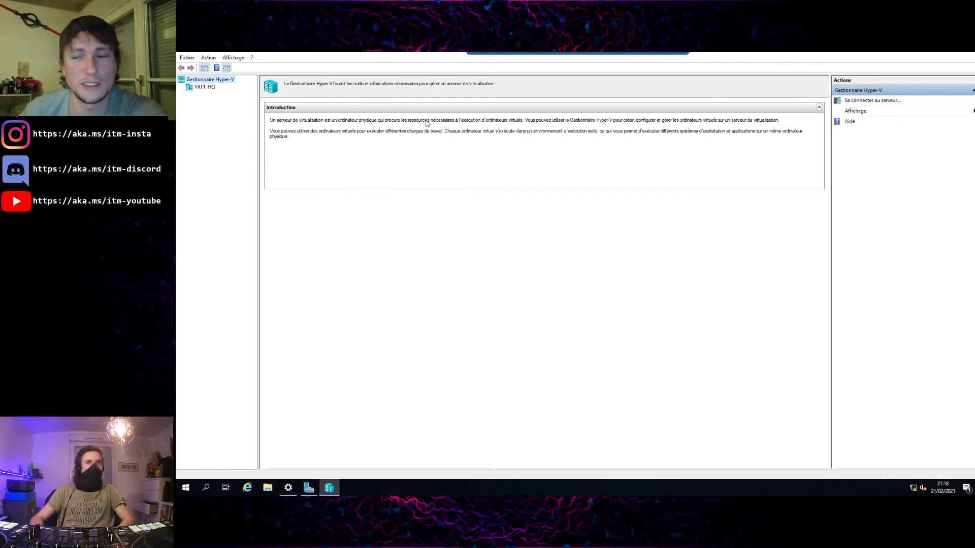
# View the options for connecting Hyper-V Manager to another virtualization server, closing the dialog without connecting
pyautogui.click(214, 89)
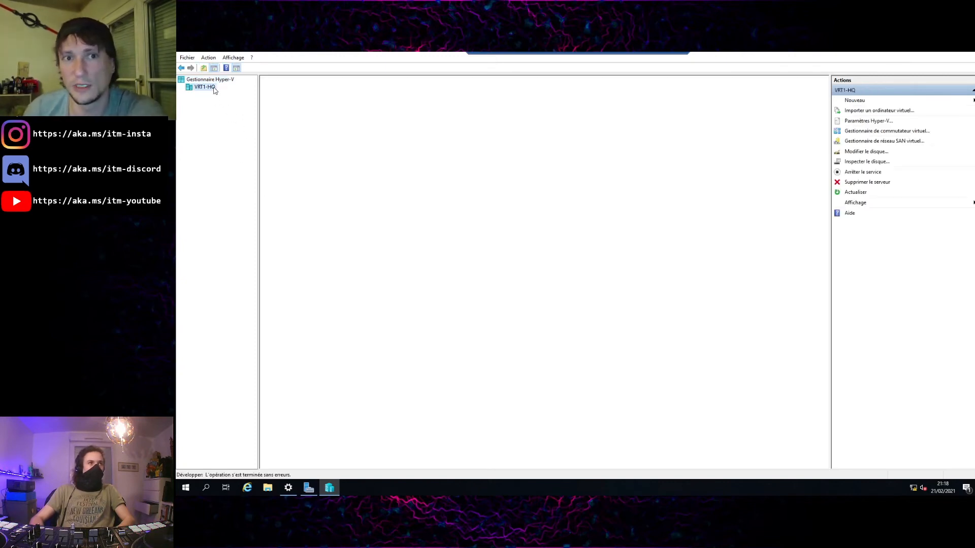
pyautogui.rightClick(220, 80)
pyautogui.click(220, 81)
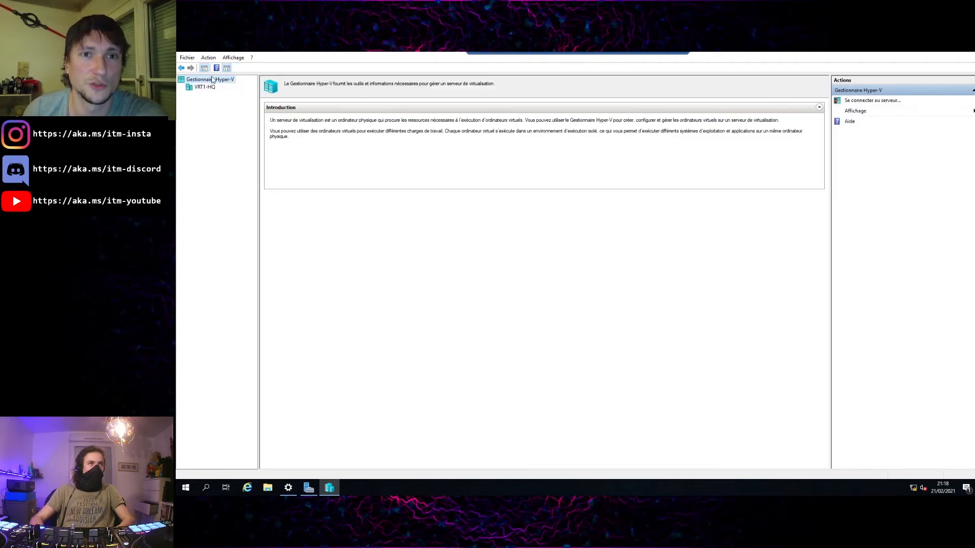
pyautogui.rightClick(221, 81)
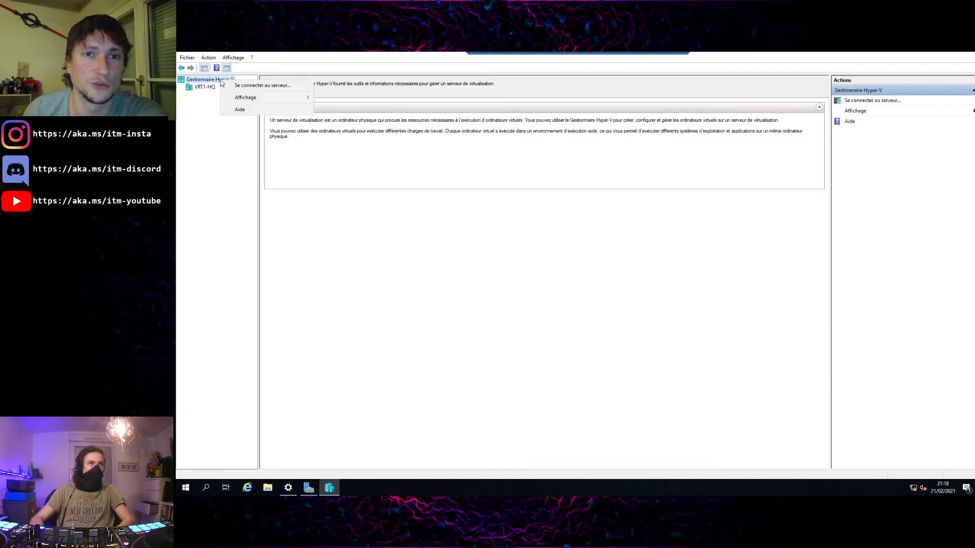
pyautogui.click(299, 88)
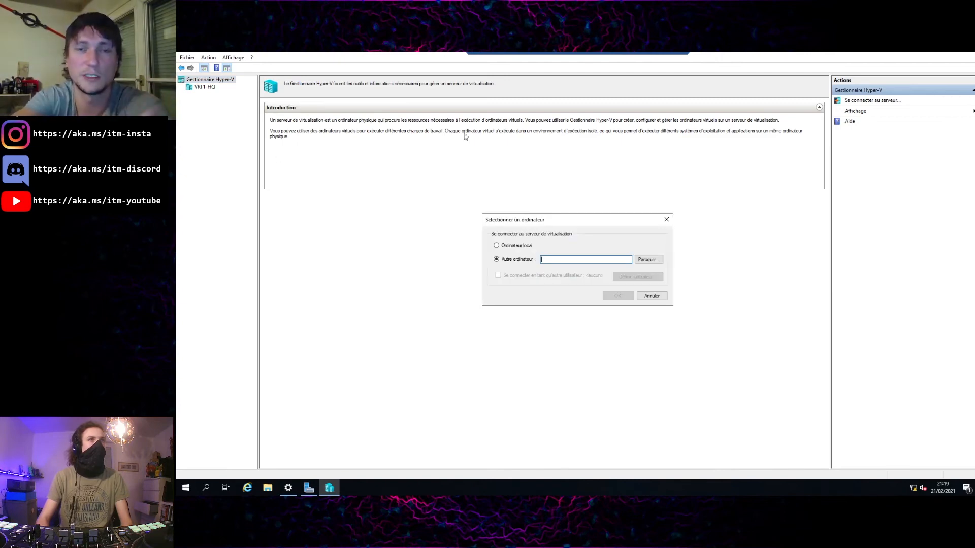
pyautogui.click(667, 219)
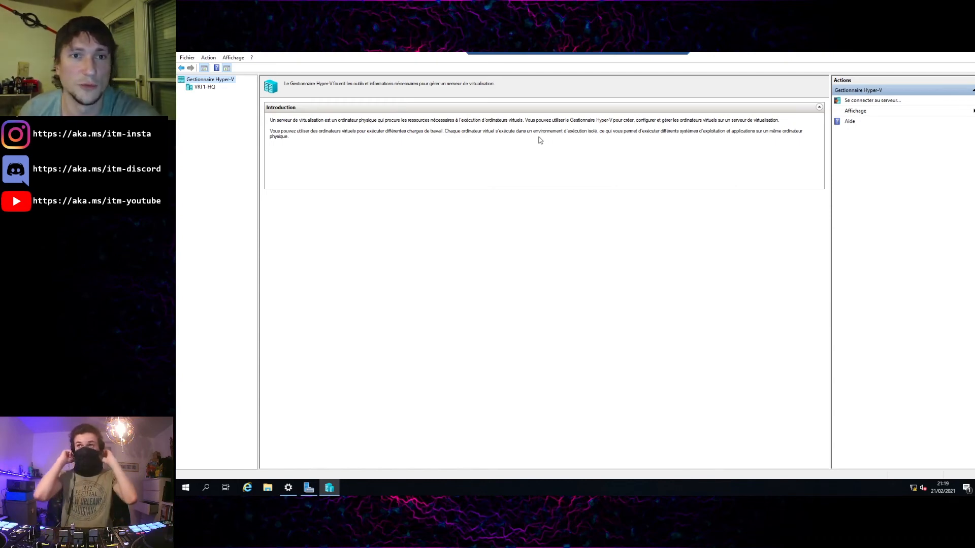
# Start creating a new virtual machine on the VRT1-HQ server and name it DC1-HQ
pyautogui.click(198, 90)
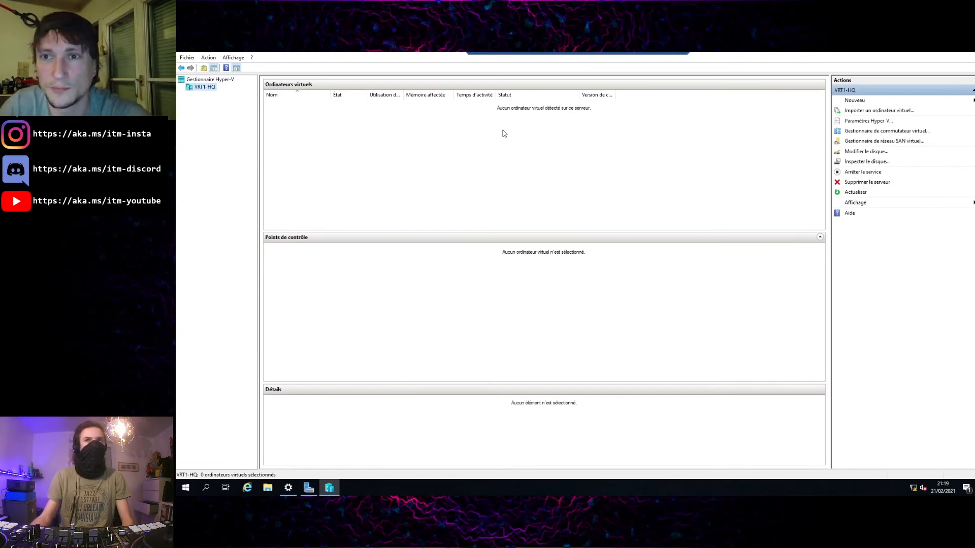
pyautogui.click(867, 104)
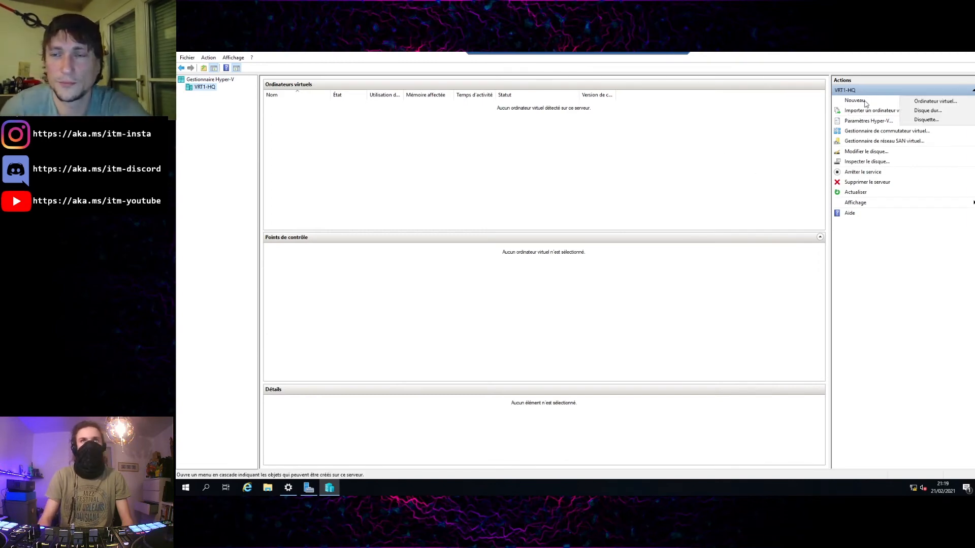
pyautogui.click(944, 101)
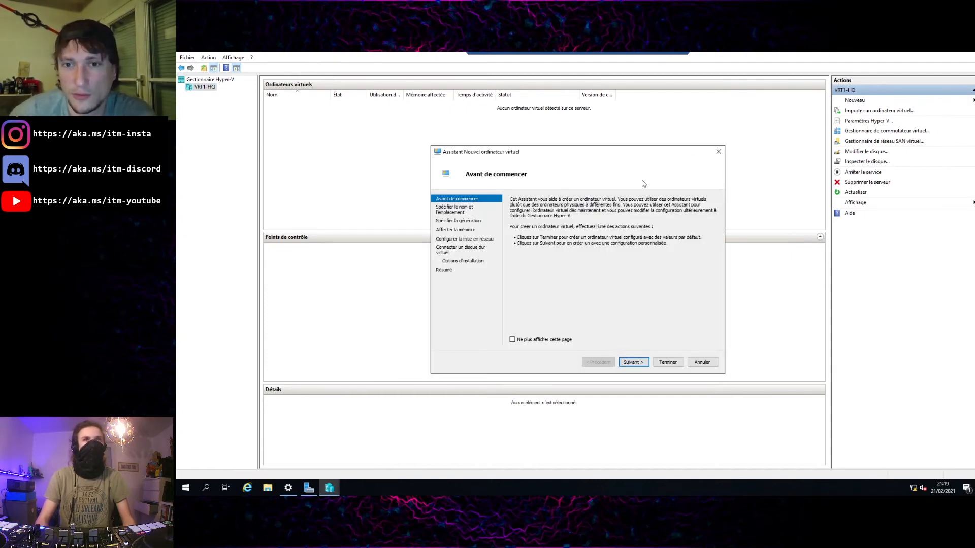
pyautogui.press('Return')
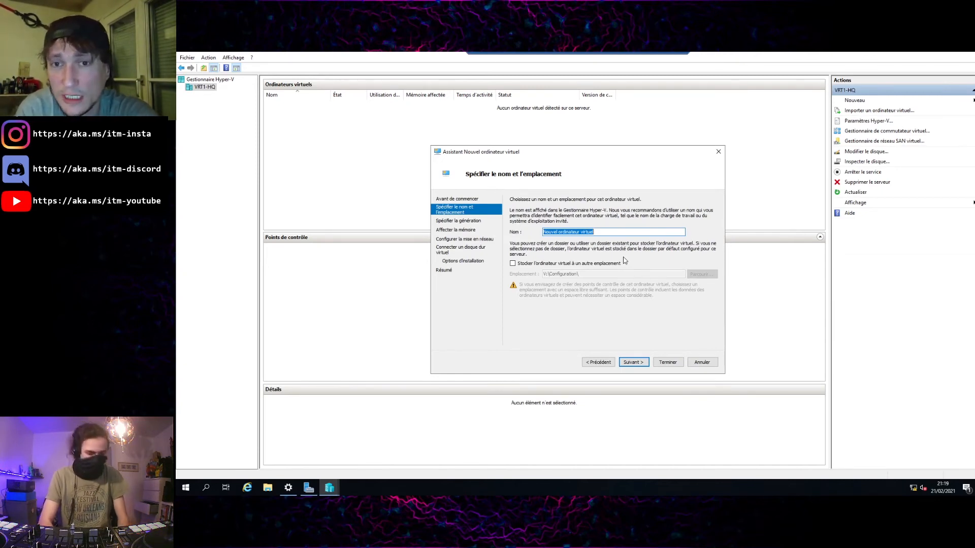
pyautogui.write('DC')
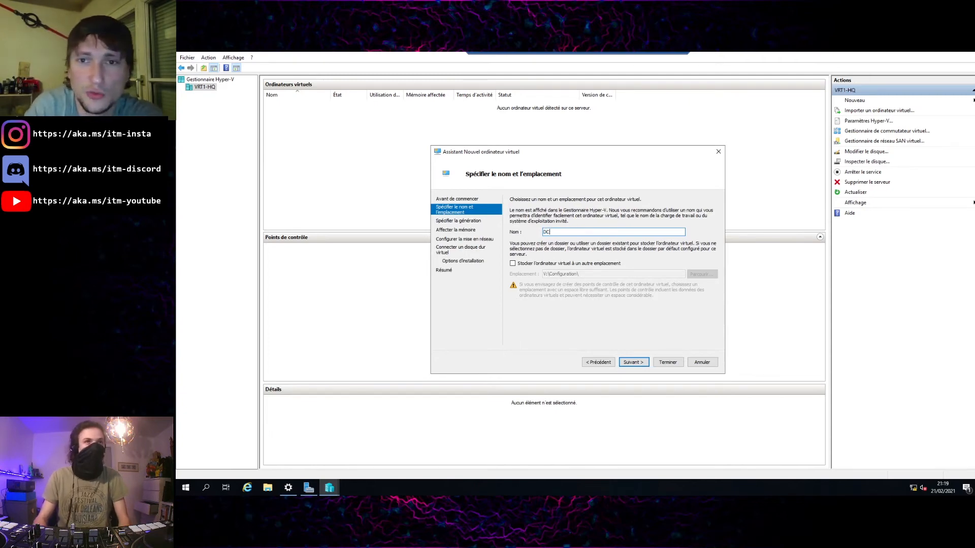
pyautogui.write('1-HA')
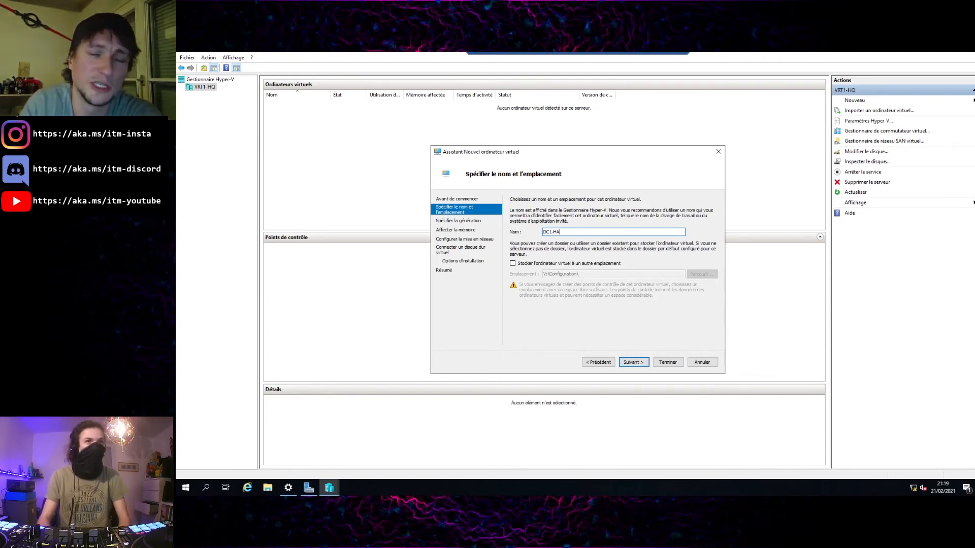
pyautogui.press('BackSpace')
pyautogui.write('Q')
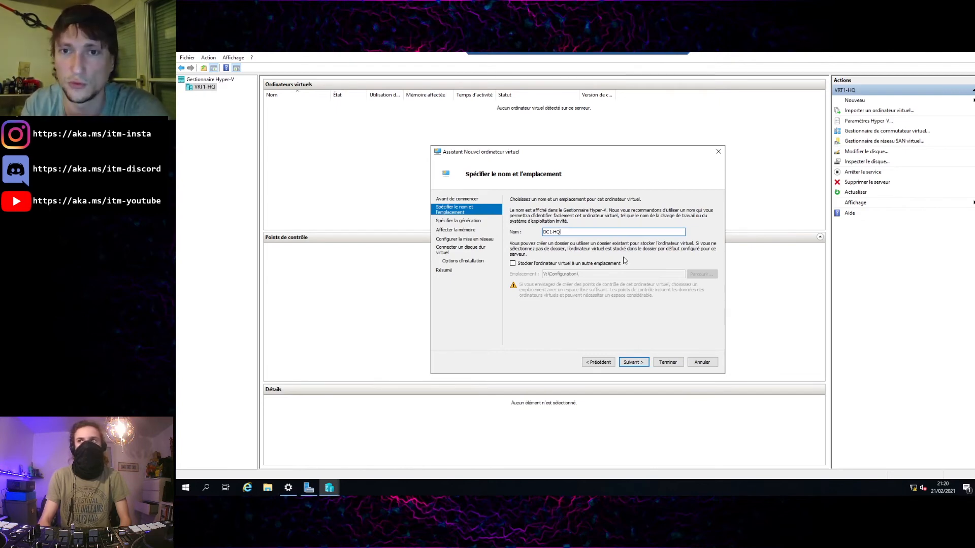
# Store the virtual machine in another location, choose the folder V:\Configuration\, and continue to the generation choice
pyautogui.click(599, 265)
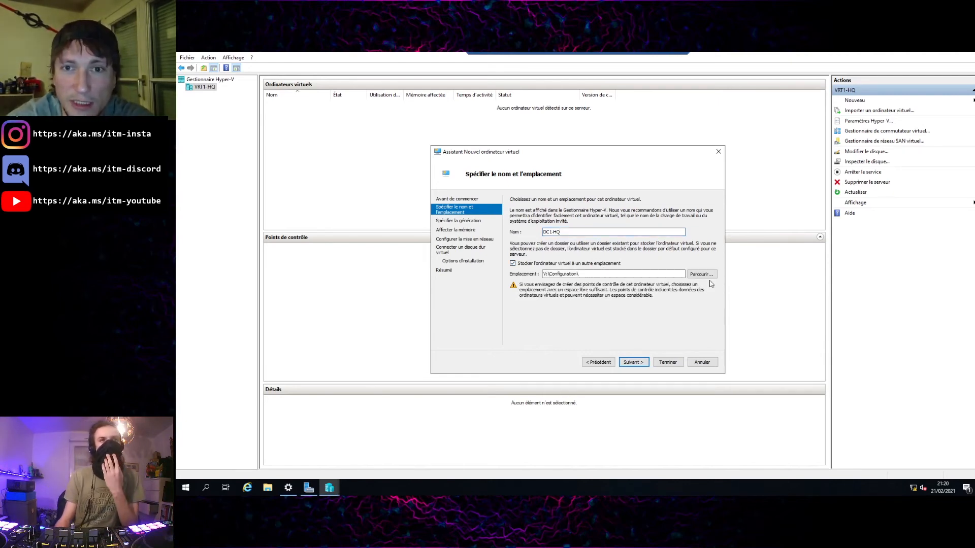
pyautogui.click(701, 275)
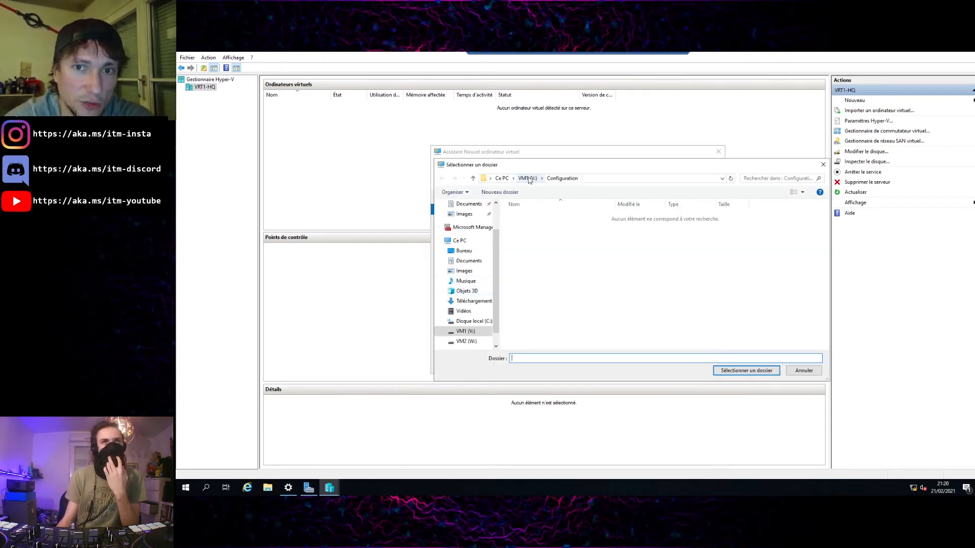
pyautogui.click(746, 371)
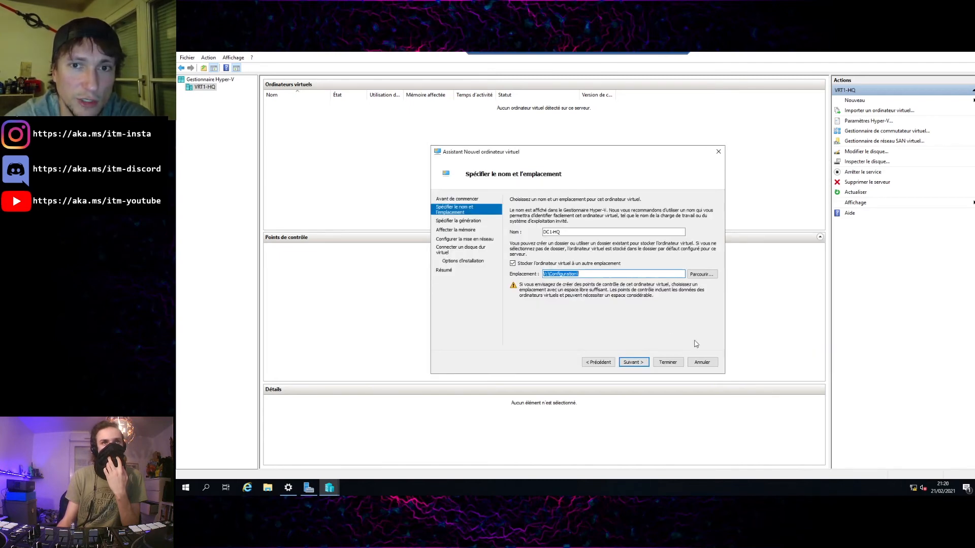
pyautogui.click(635, 274)
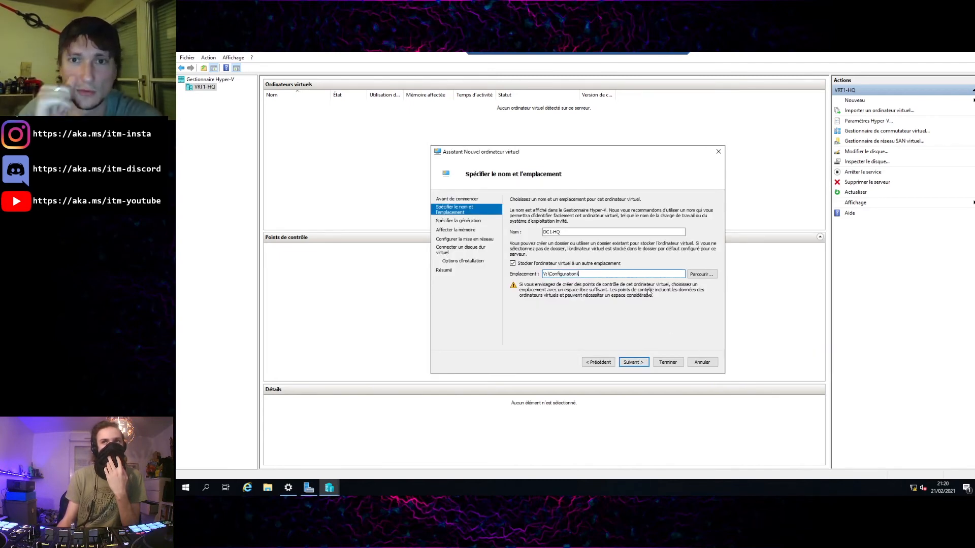
pyautogui.click(647, 362)
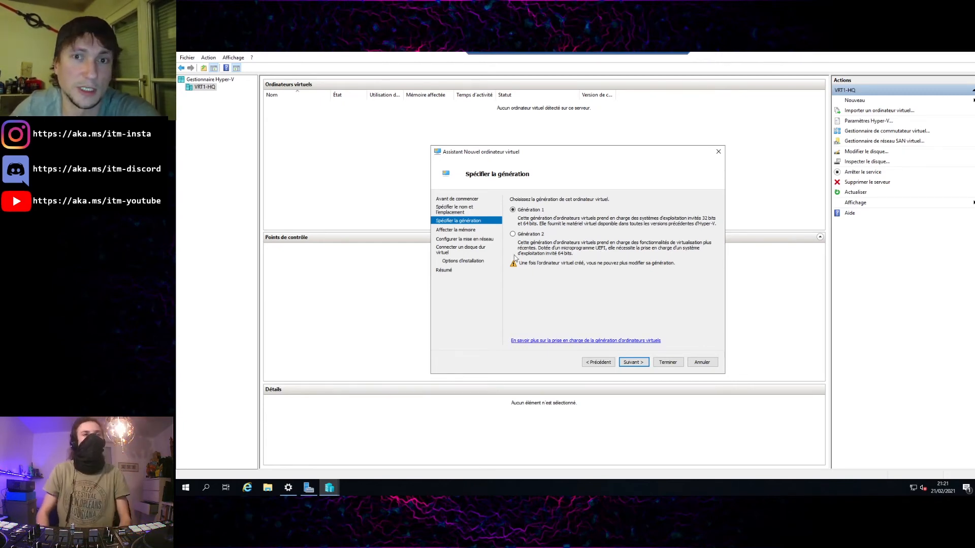
# Choose Generation 2 (Génération 2) for the virtual machine and continue to the memory allocation page
pyautogui.click(527, 236)
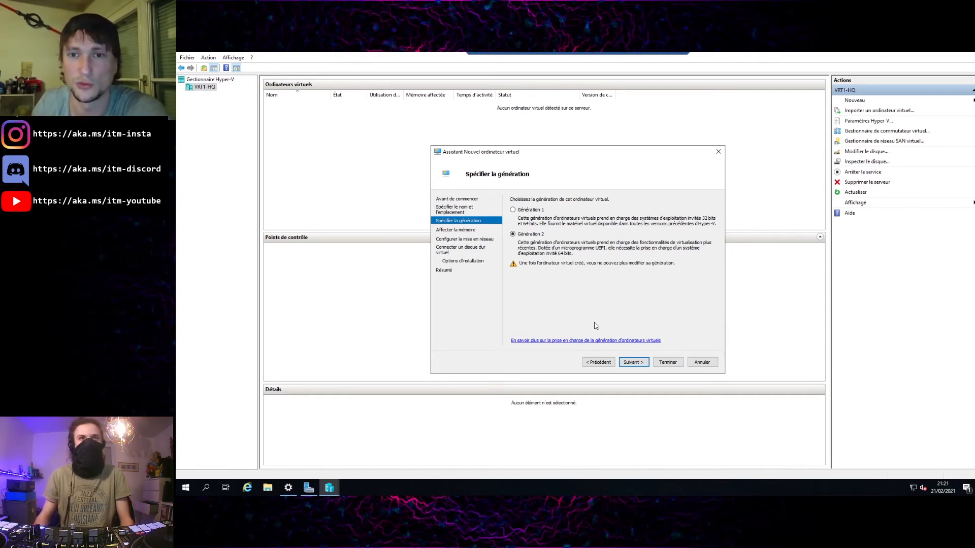
pyautogui.click(632, 362)
pyautogui.click(633, 362)
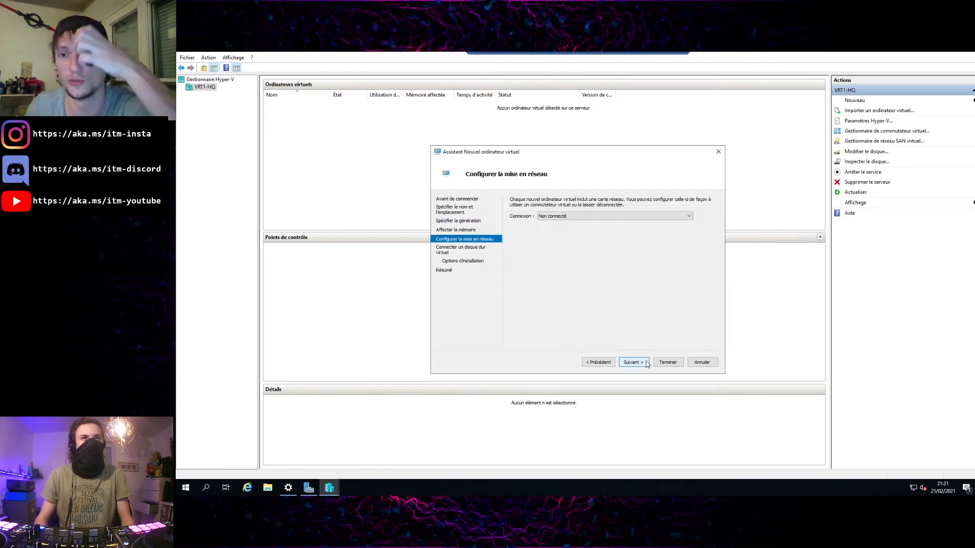
pyautogui.click(602, 361)
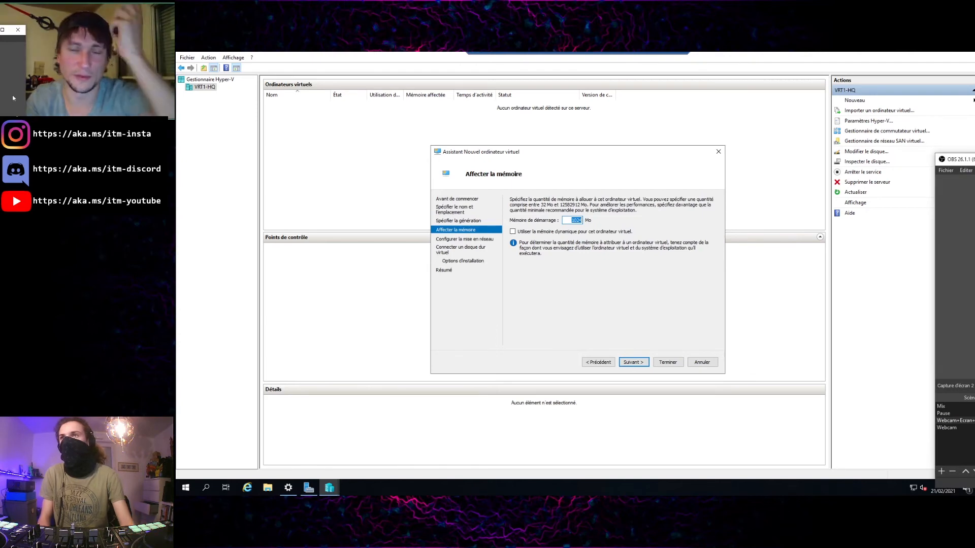
pyautogui.moveTo(27, 93); pyautogui.dragTo(1, 93)
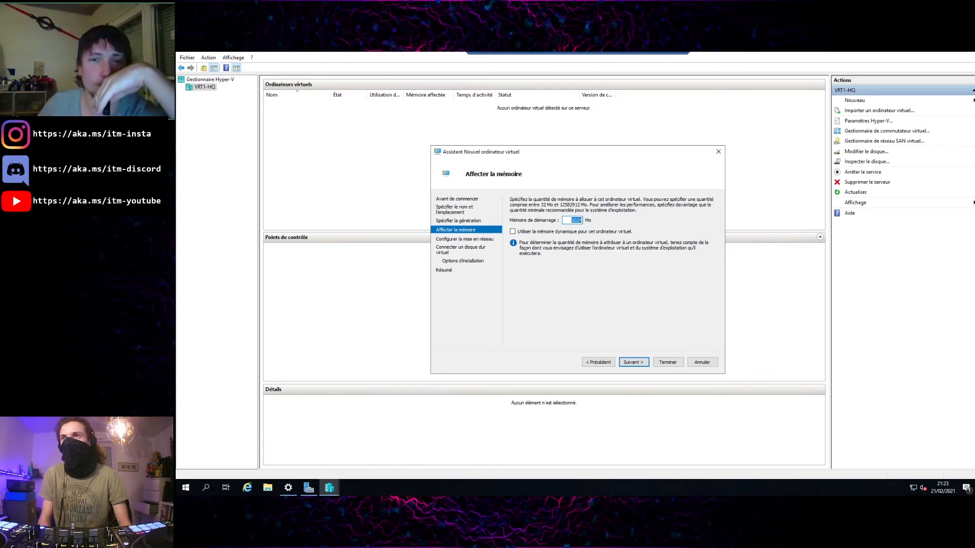
pyautogui.click(597, 364)
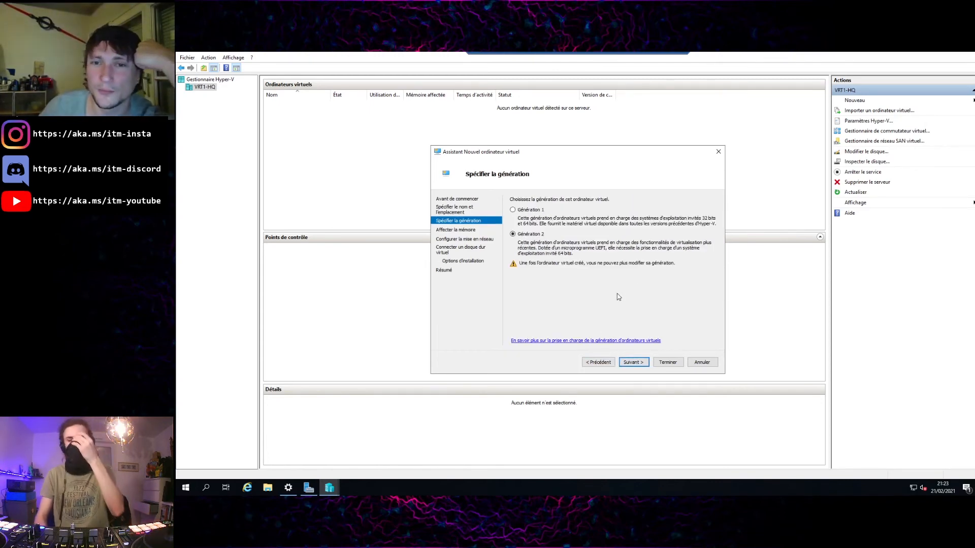
pyautogui.click(645, 361)
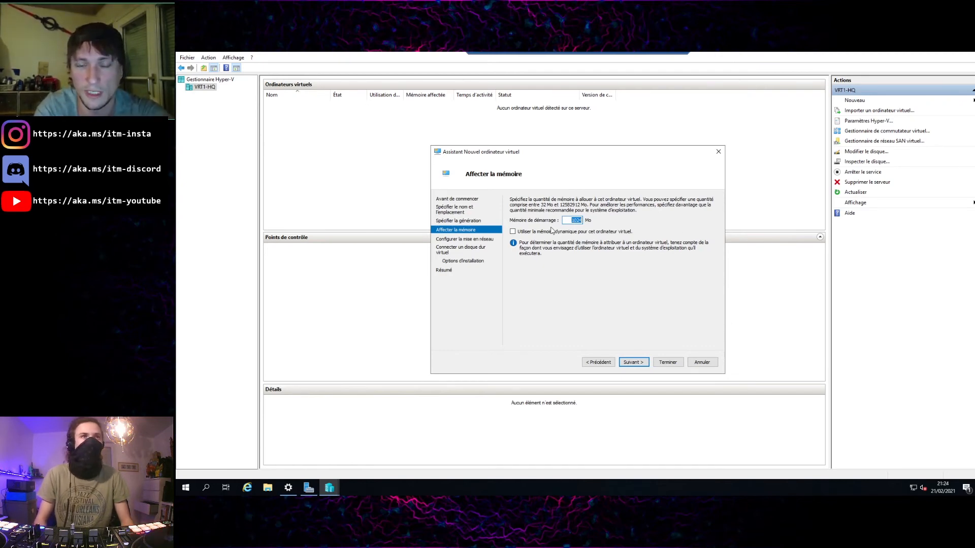
# Open Task Manager, examine the host's memory usage under its performance data, and move the window clear of the wizard
pyautogui.rightClick(183, 487)
pyautogui.click(183, 488)
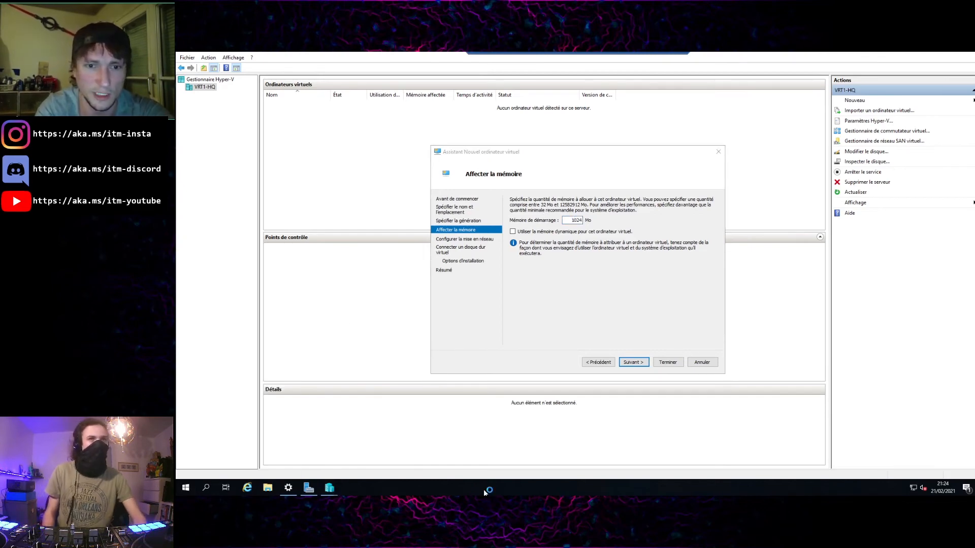
pyautogui.click(274, 240)
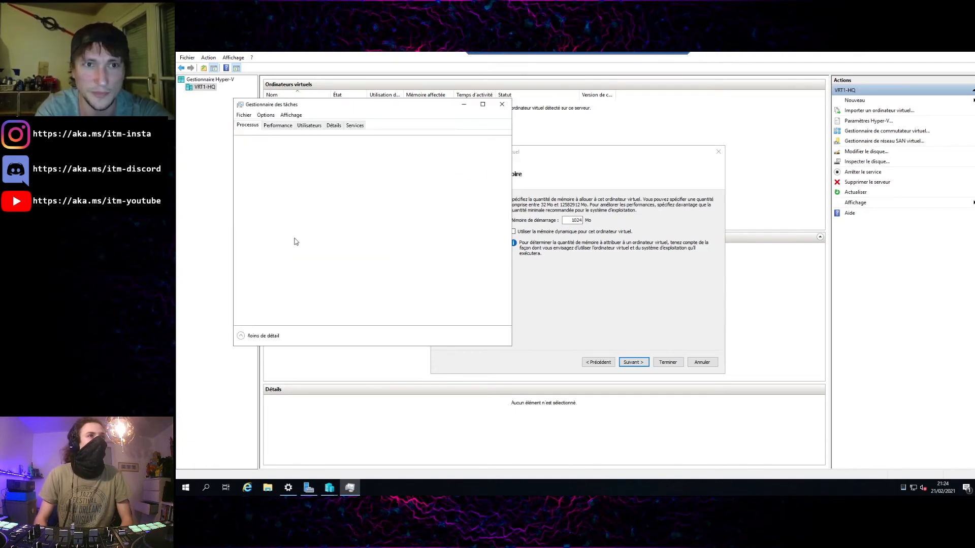
pyautogui.moveTo(402, 108); pyautogui.dragTo(453, 103)
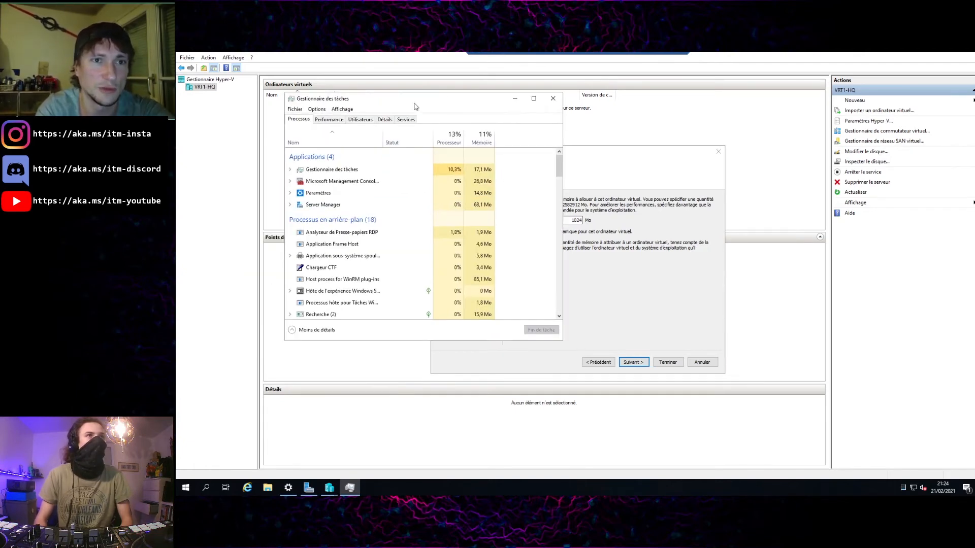
pyautogui.click(329, 119)
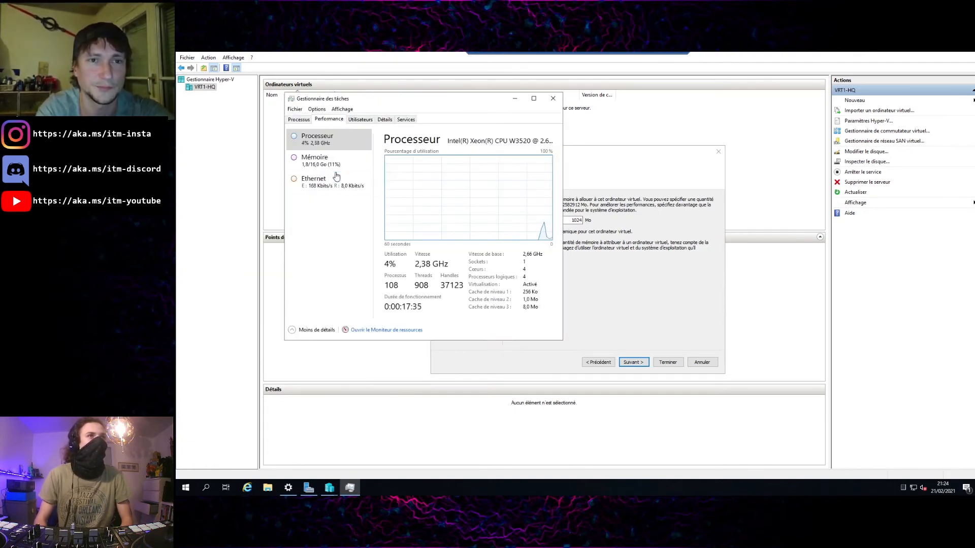
pyautogui.click(325, 161)
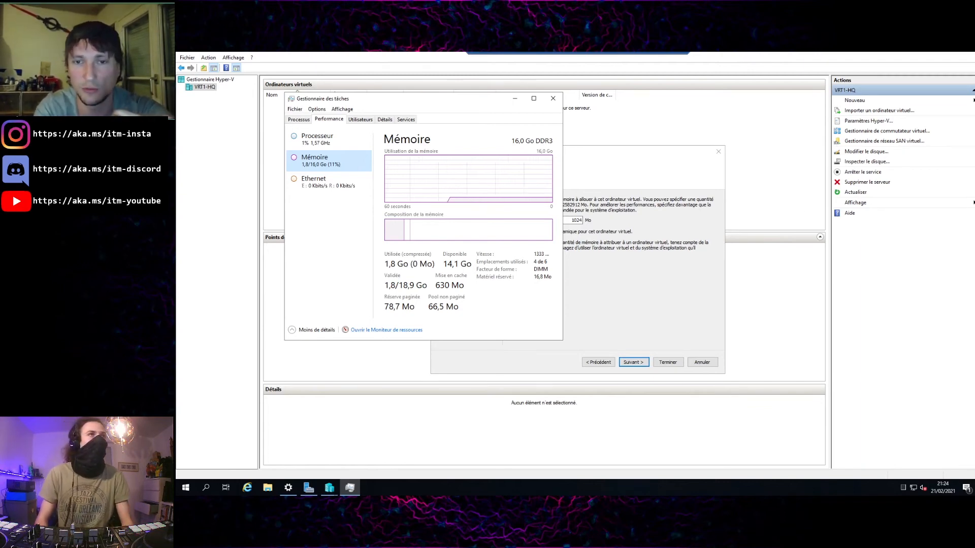
pyautogui.moveTo(401, 104); pyautogui.dragTo(176, 53)
# Set the startup memory to 2048 MB and connect the virtual machine to Broadcom NetXtreme Gigabit Ethernet - Virtual Switch
pyautogui.click(586, 249)
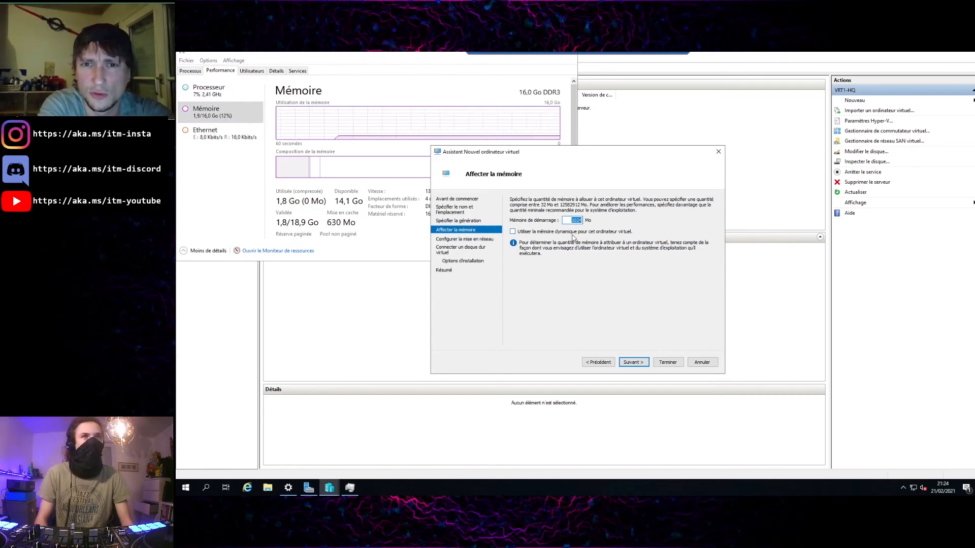
pyautogui.write('2048')
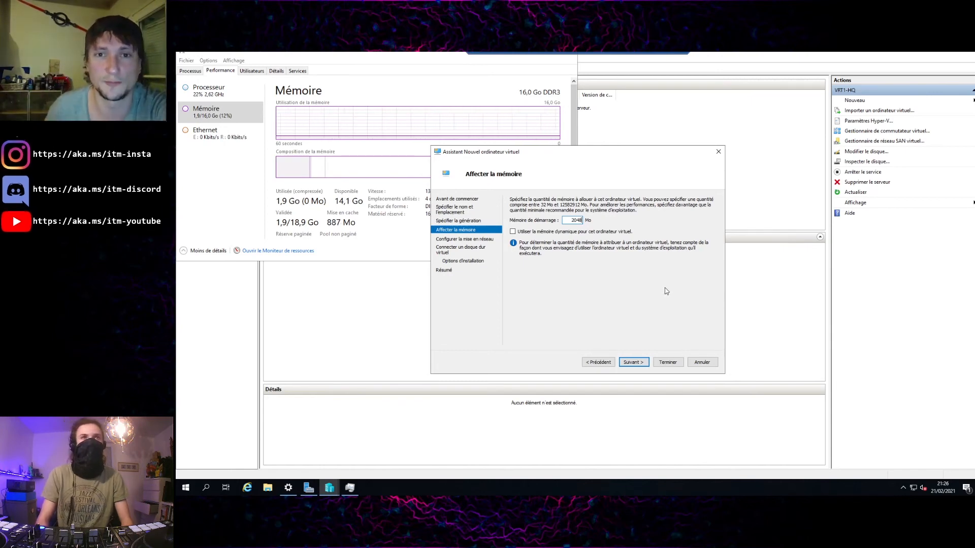
pyautogui.click(639, 363)
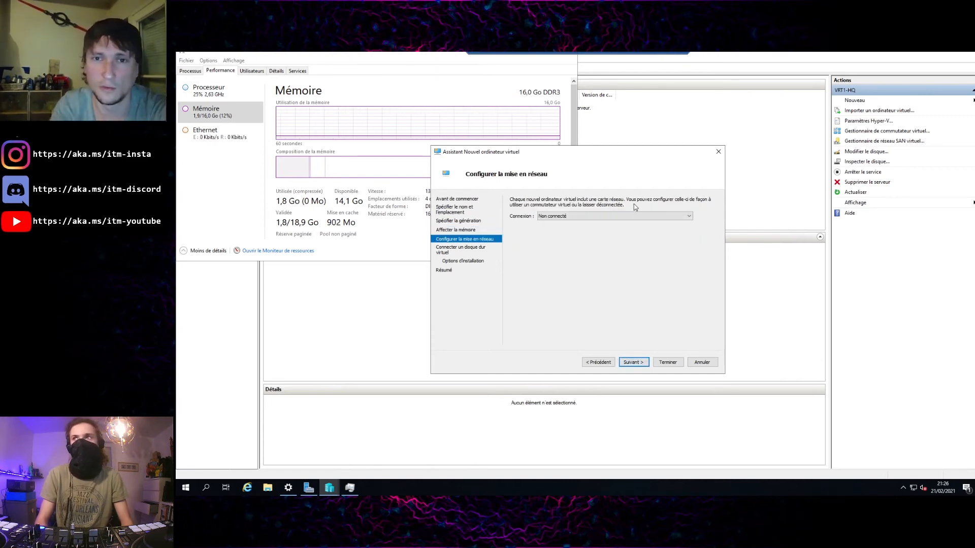
pyautogui.click(636, 217)
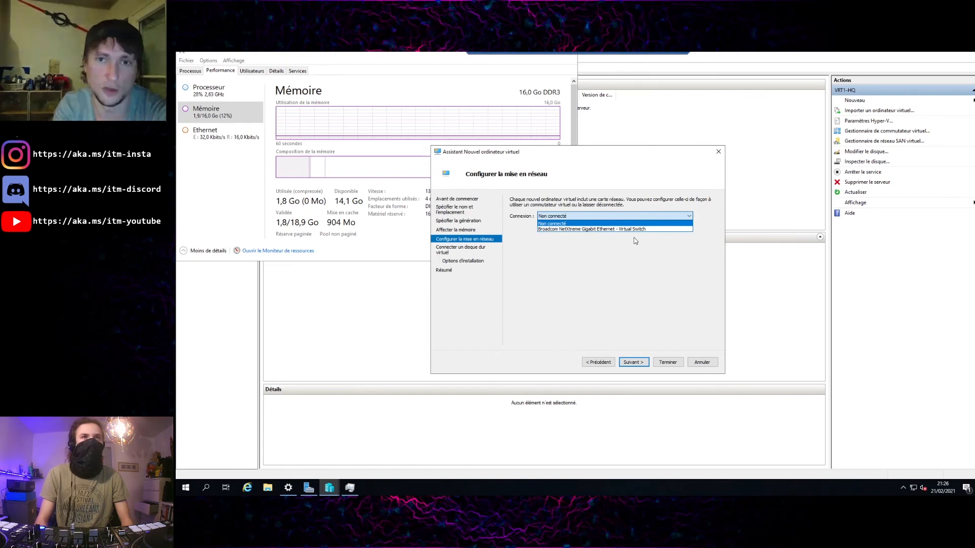
pyautogui.click(638, 229)
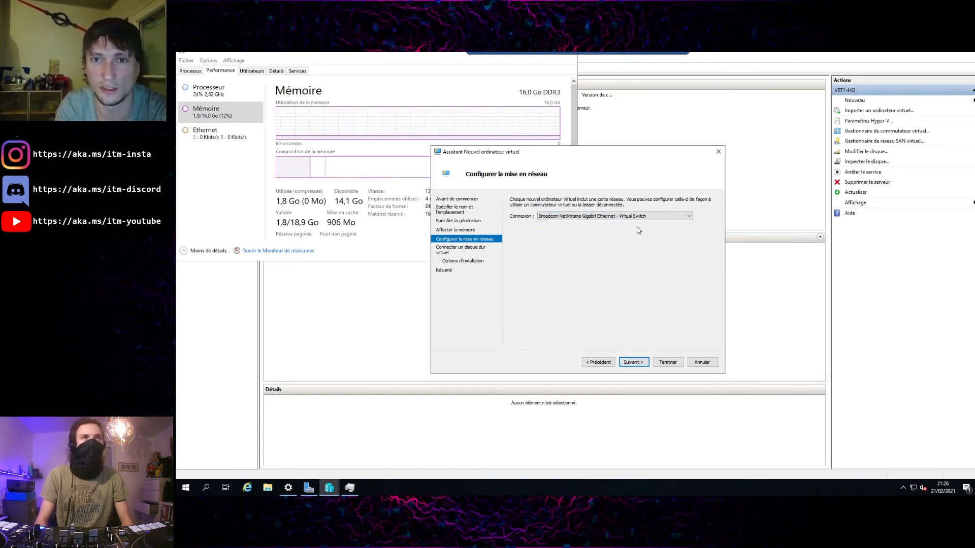
pyautogui.click(633, 362)
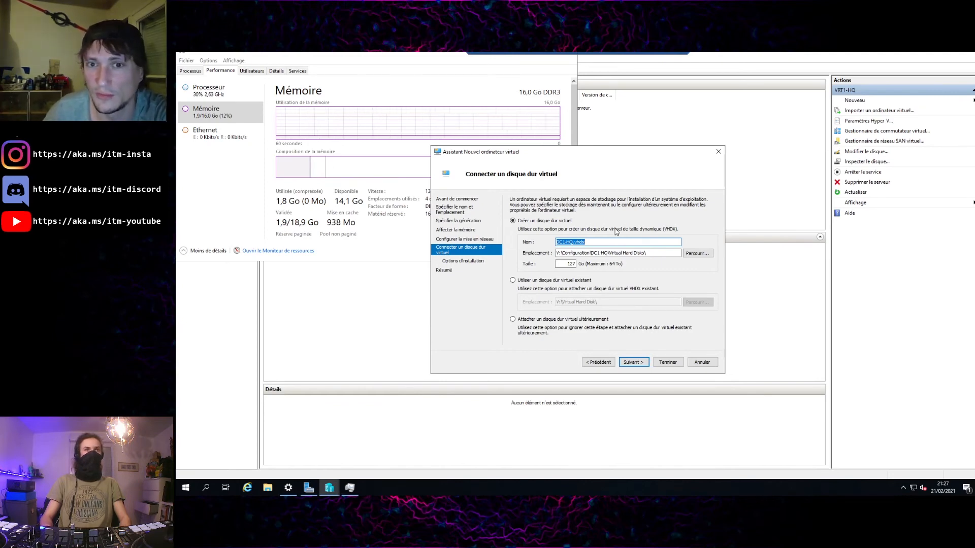
# Store the new DC1-HQ.vhdx disk in V:\Virtual Hard Disk\ and select the installation option "Installer un système d'exploitation ultérieurement"
pyautogui.moveTo(655, 252); pyautogui.dragTo(566, 250)
pyautogui.click(697, 253)
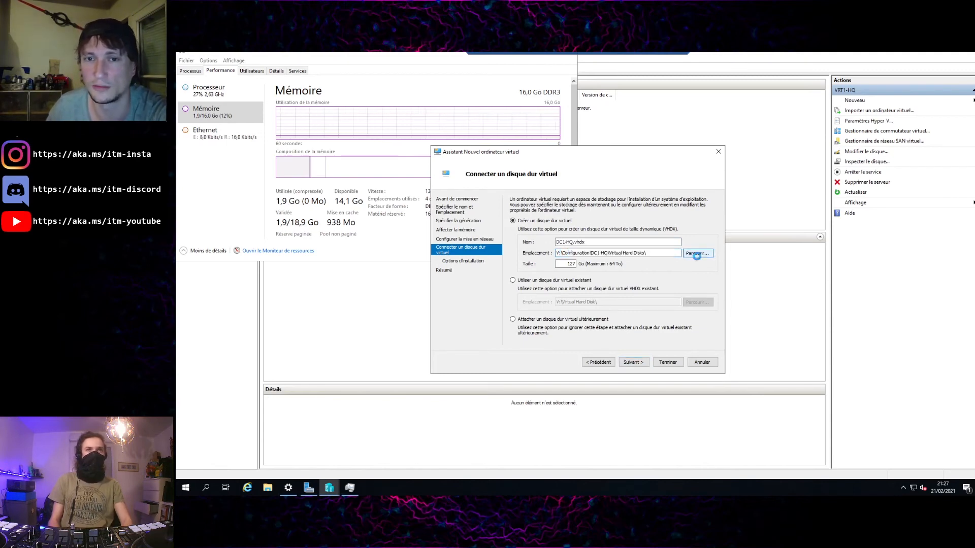
pyautogui.doubleClick(759, 307)
pyautogui.doubleClick(561, 226)
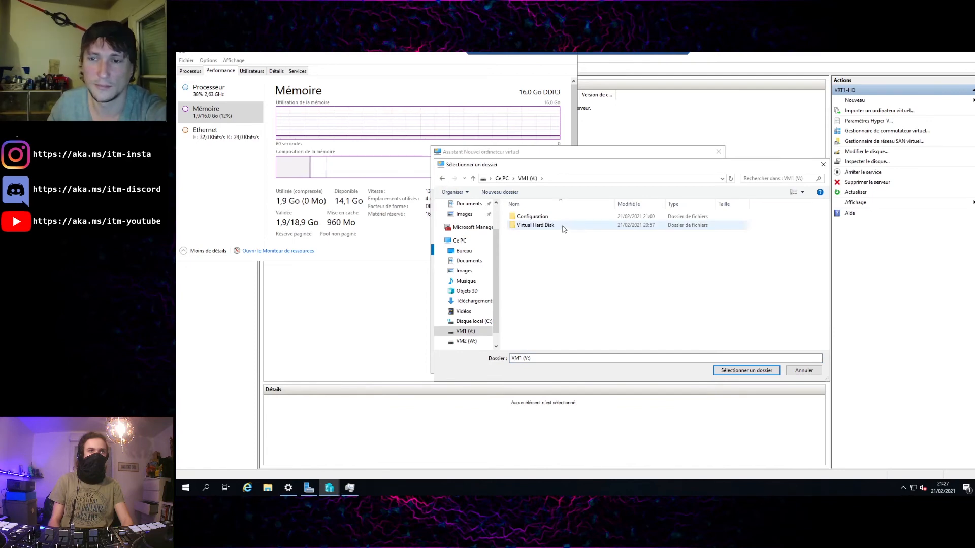
pyautogui.click(760, 372)
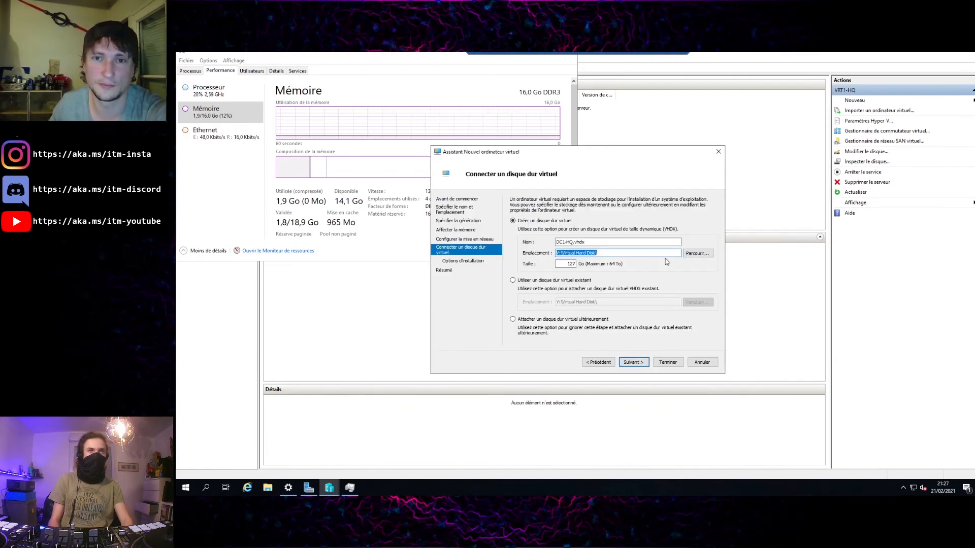
pyautogui.click(629, 243)
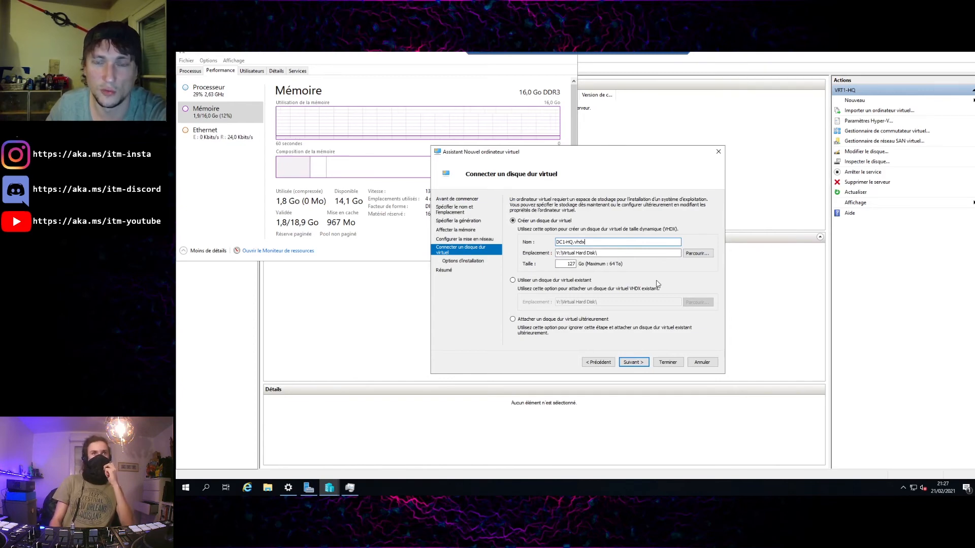
pyautogui.click(567, 264)
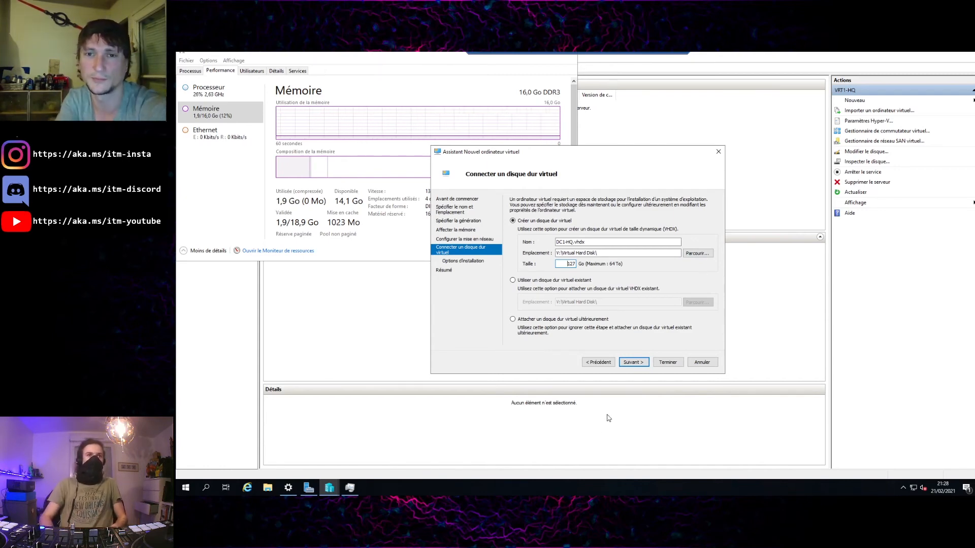
pyautogui.click(633, 362)
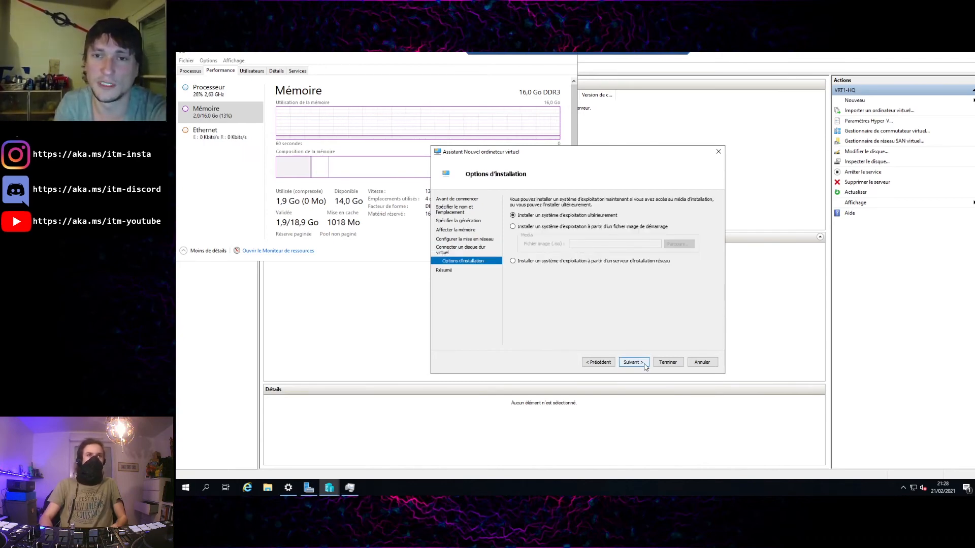
pyautogui.click(627, 227)
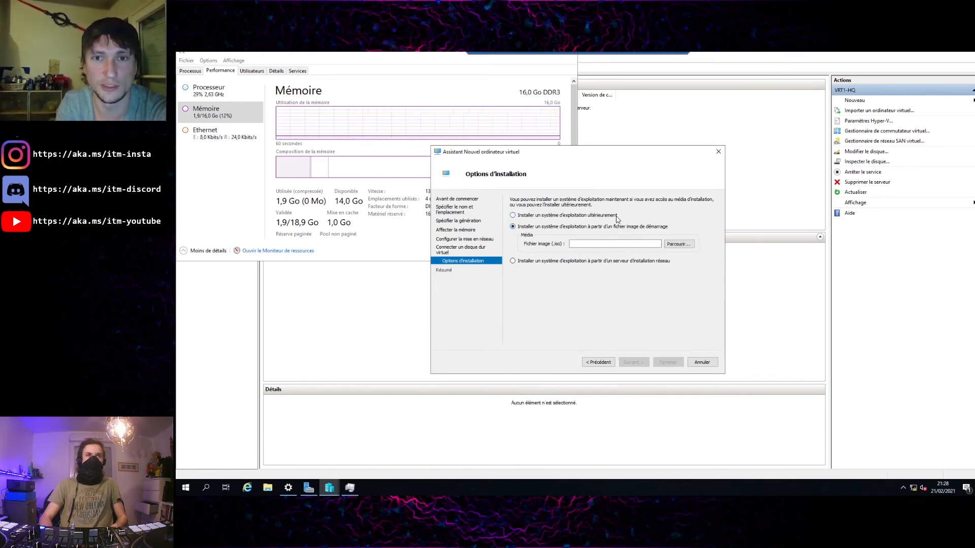
pyautogui.click(611, 217)
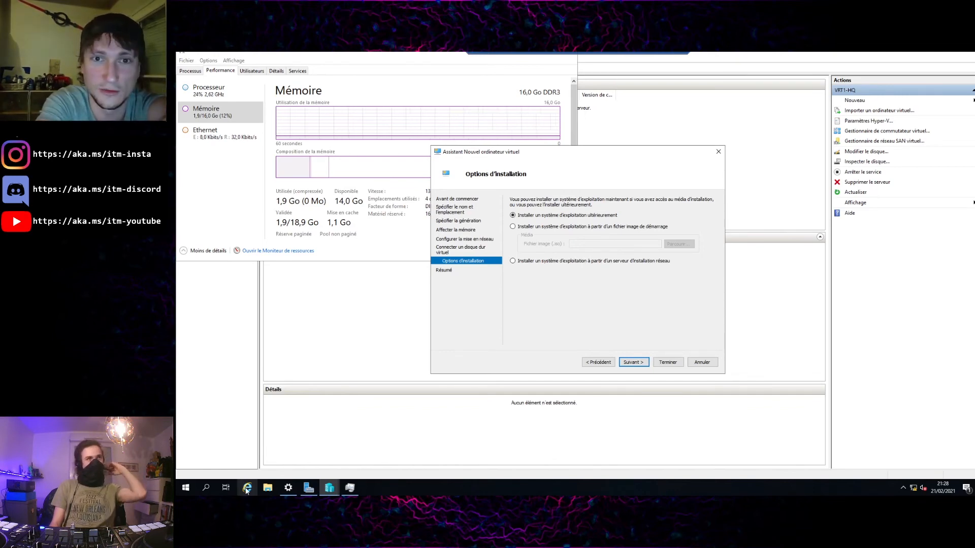
# Open Internet Explorer, accept its recommended security, privacy and compatibility settings, and close the browser
pyautogui.press('super+1')
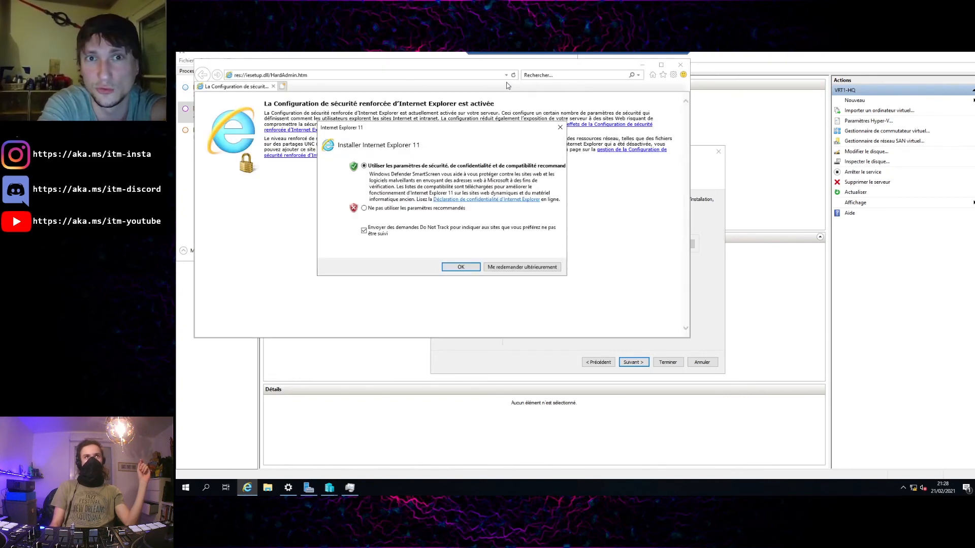
pyautogui.click(478, 267)
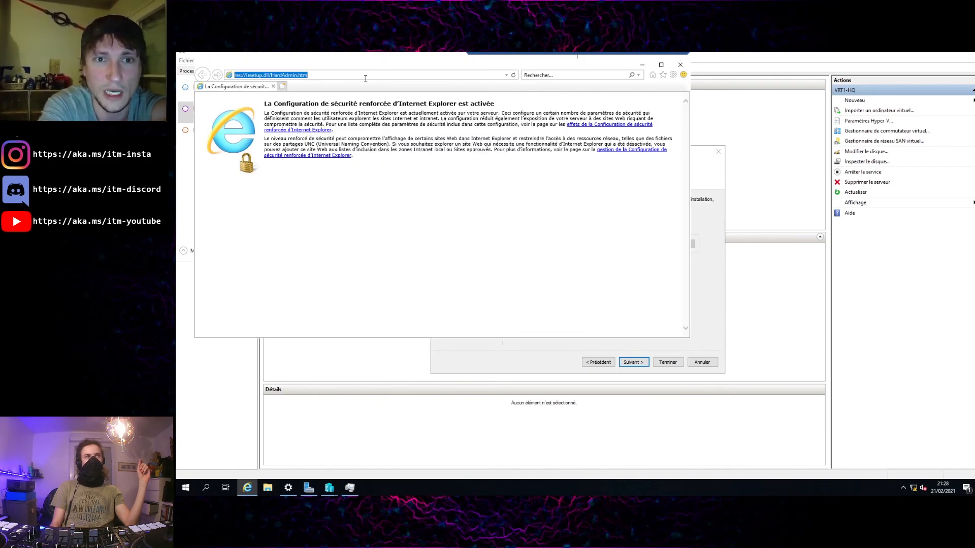
pyautogui.moveTo(333, 75); pyautogui.dragTo(238, 77)
pyautogui.click(621, 143)
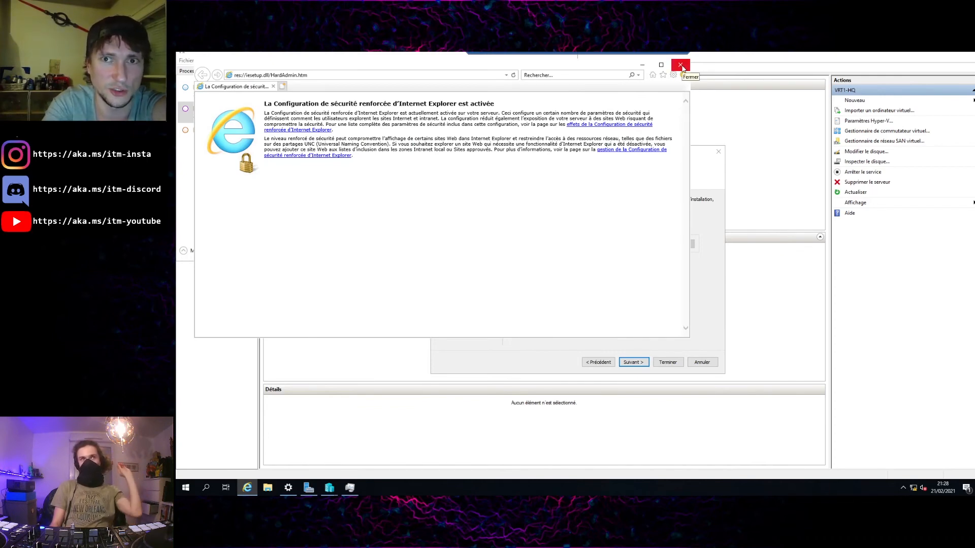
pyautogui.click(681, 66)
# Switch to Server Manager and disable Internet Explorer Enhanced Security Configuration for administrators on the local server, keeping it enabled for users
pyautogui.click(308, 487)
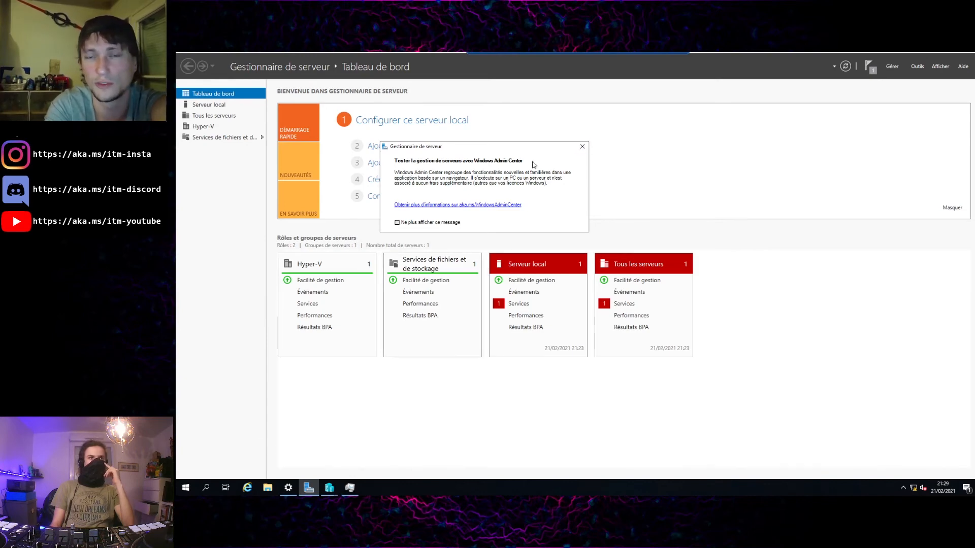
pyautogui.click(582, 147)
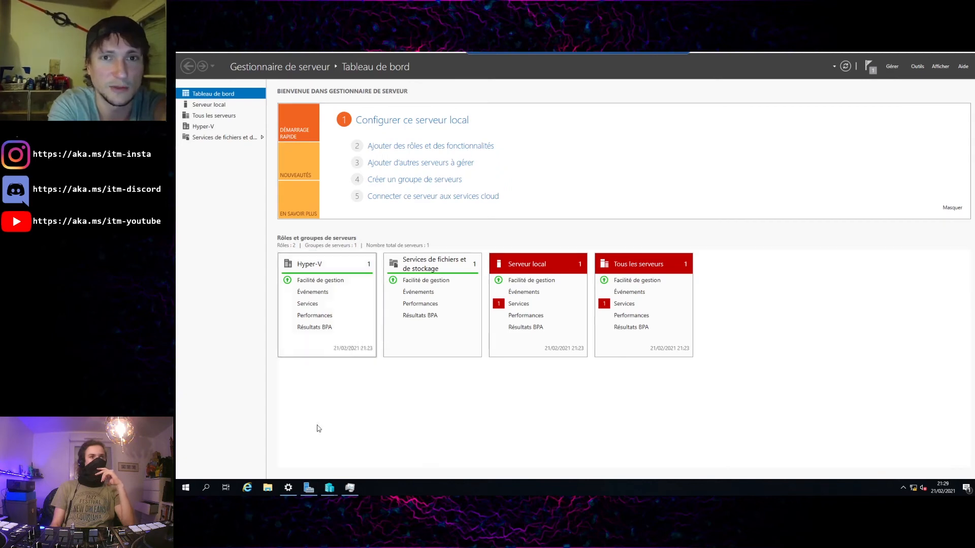
pyautogui.click(226, 105)
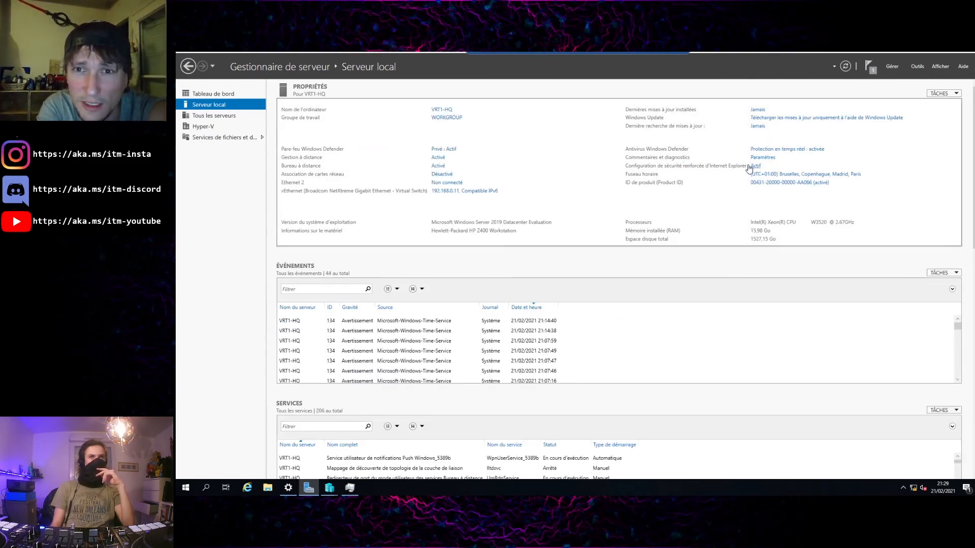
pyautogui.click(756, 167)
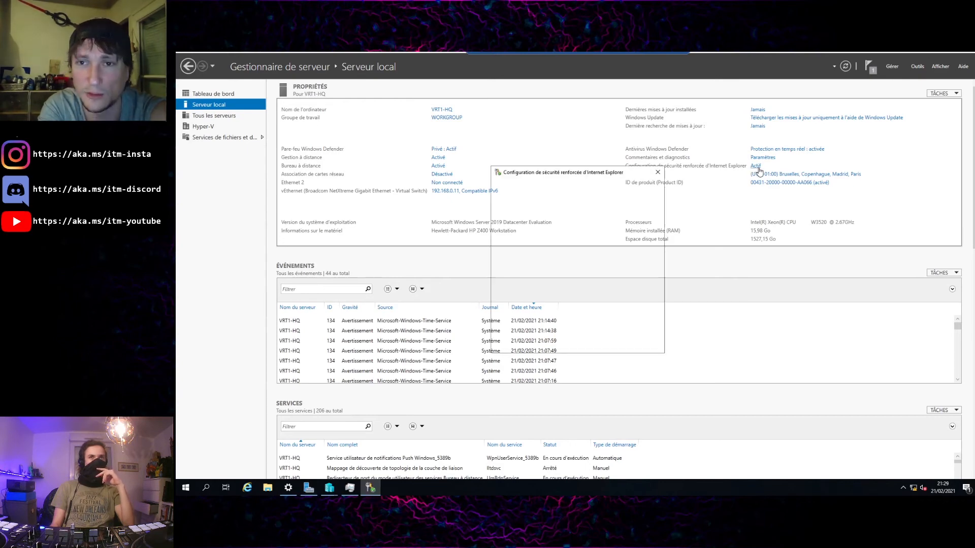
pyautogui.click(532, 255)
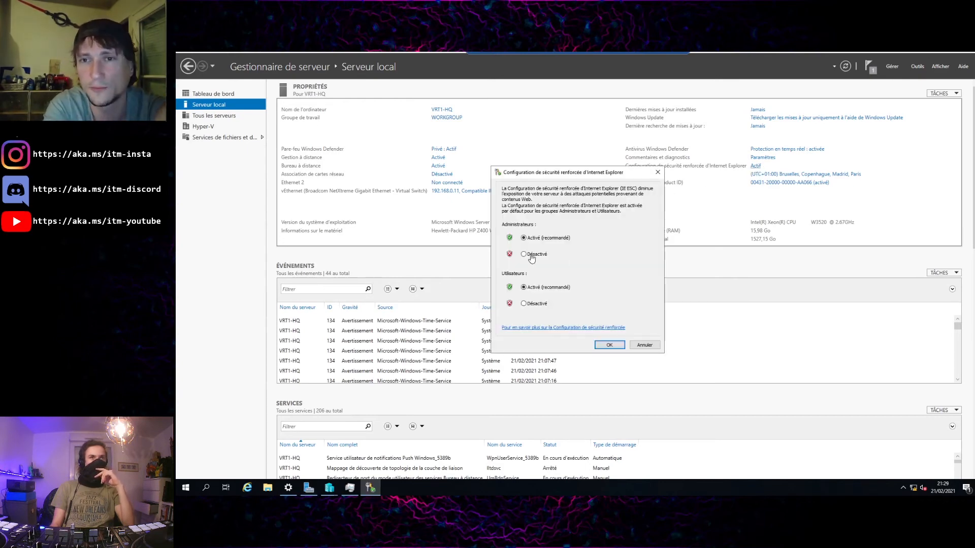
pyautogui.click(529, 304)
pyautogui.click(539, 288)
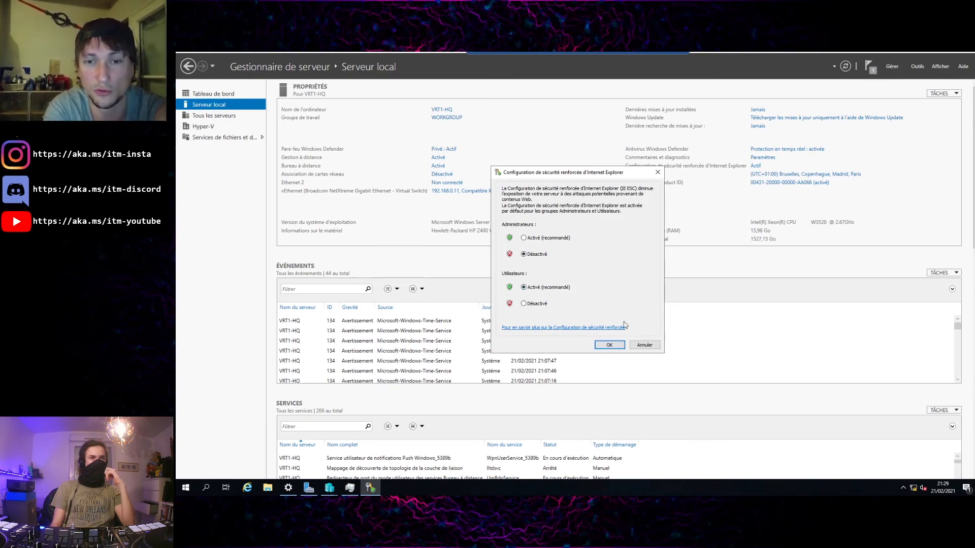
pyautogui.click(608, 345)
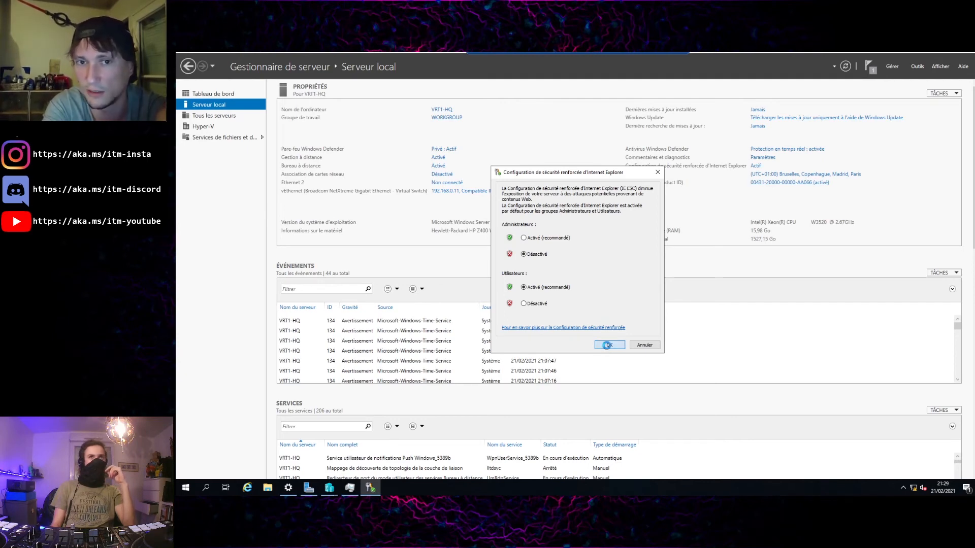
# Recheck the Internet Explorer Enhanced Security Configuration of the local server and confirm its administrator and user settings
pyautogui.click(756, 169)
pyautogui.click(661, 174)
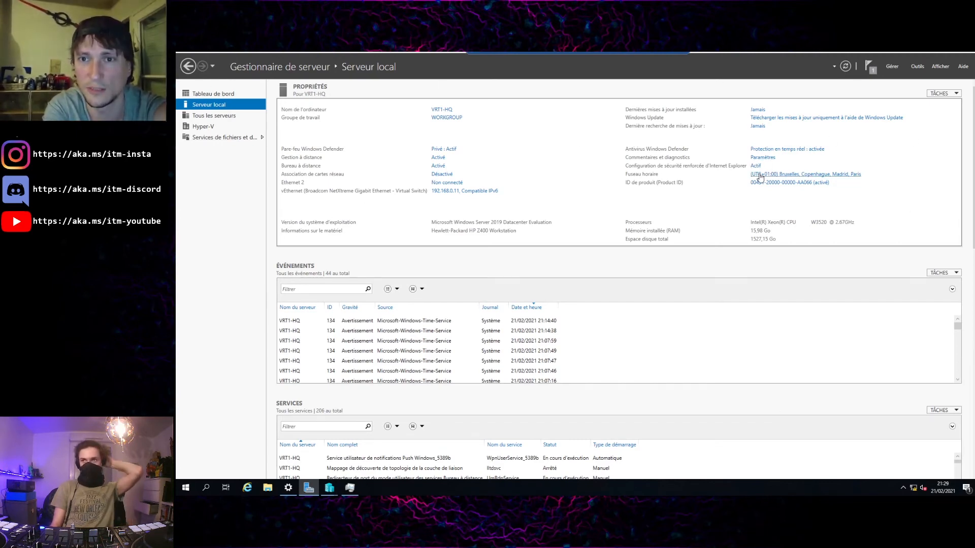
pyautogui.click(756, 166)
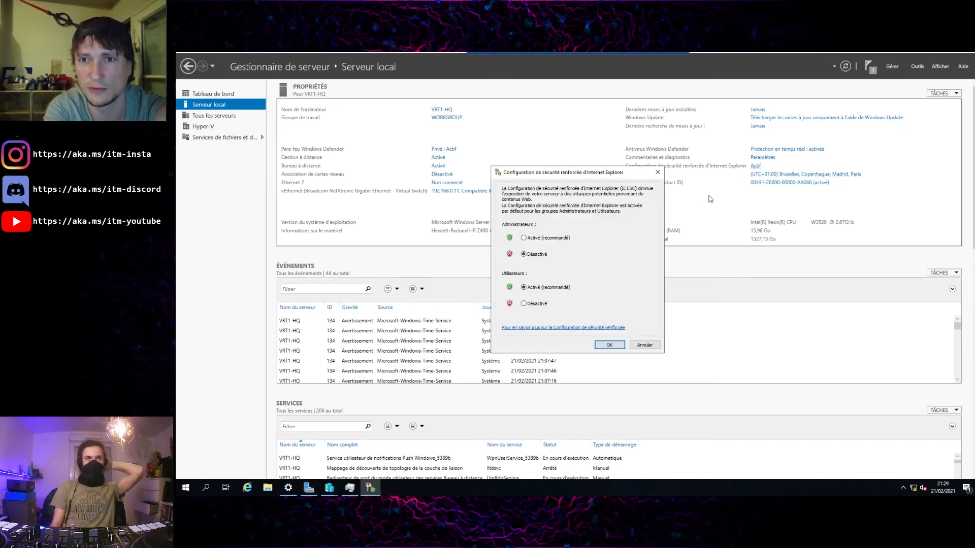
pyautogui.click(609, 345)
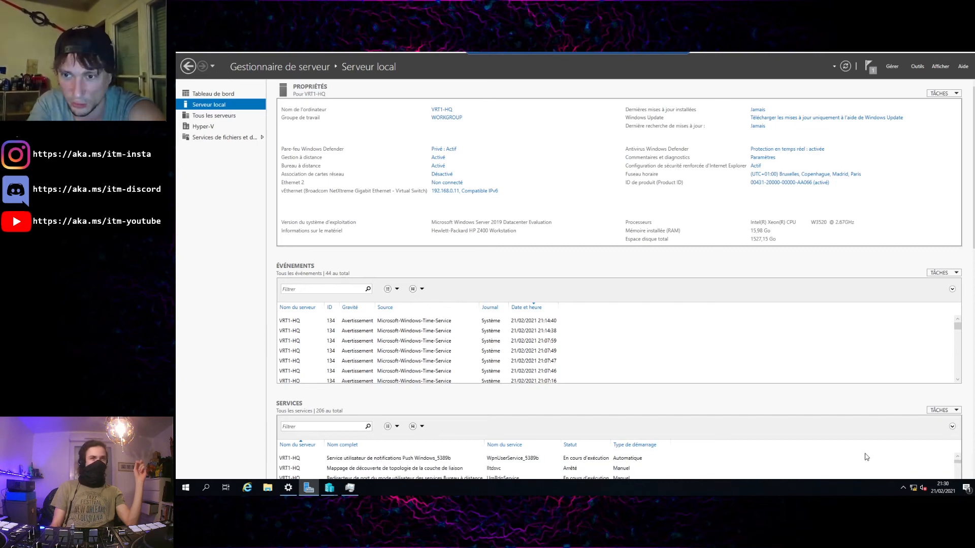
# Open the host's network adapter list from the Windows network and Internet settings
pyautogui.click(912, 489)
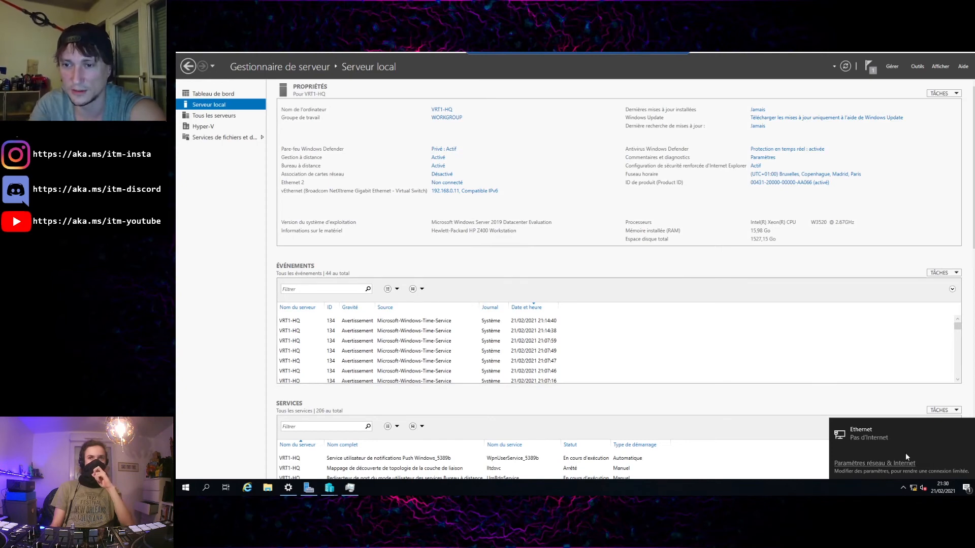
pyautogui.rightClick(913, 489)
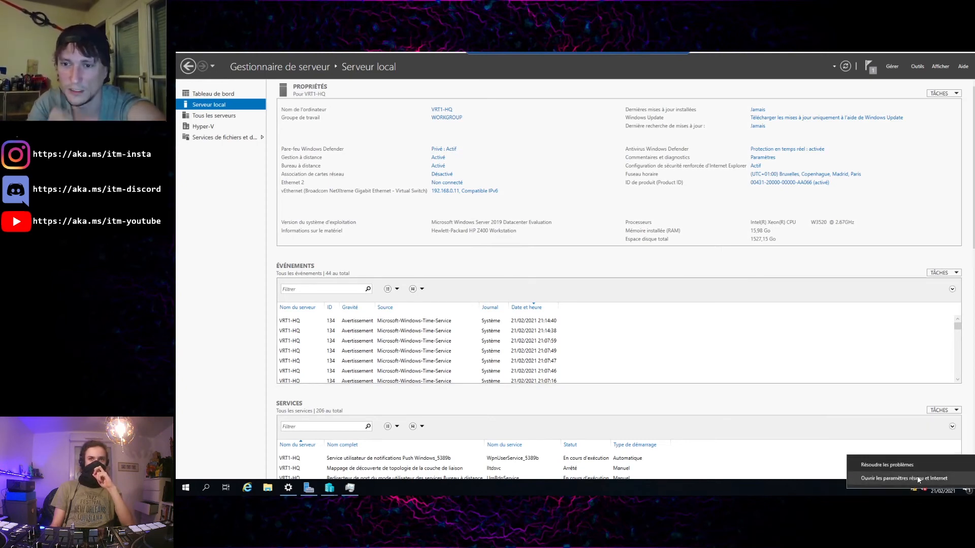
pyautogui.click(919, 479)
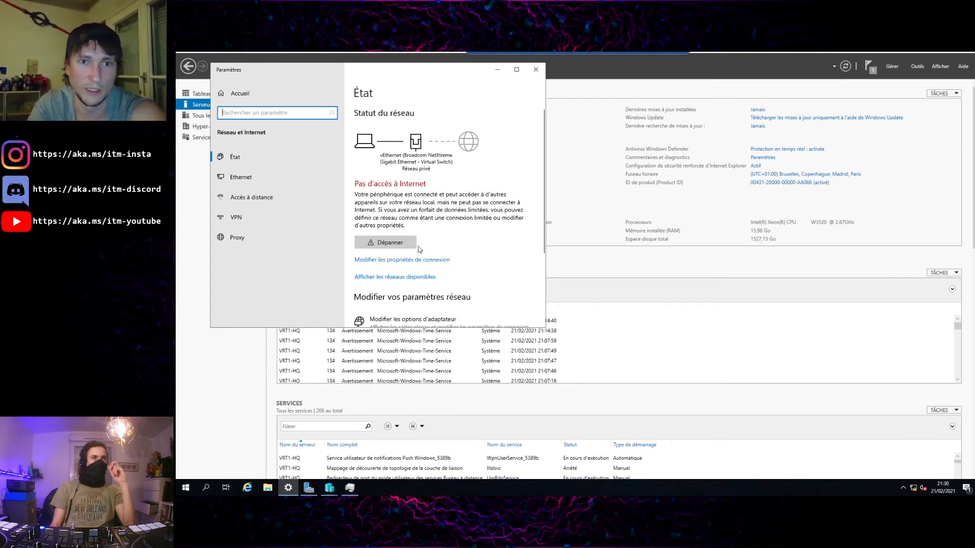
pyautogui.scroll(-3, 417, 213)
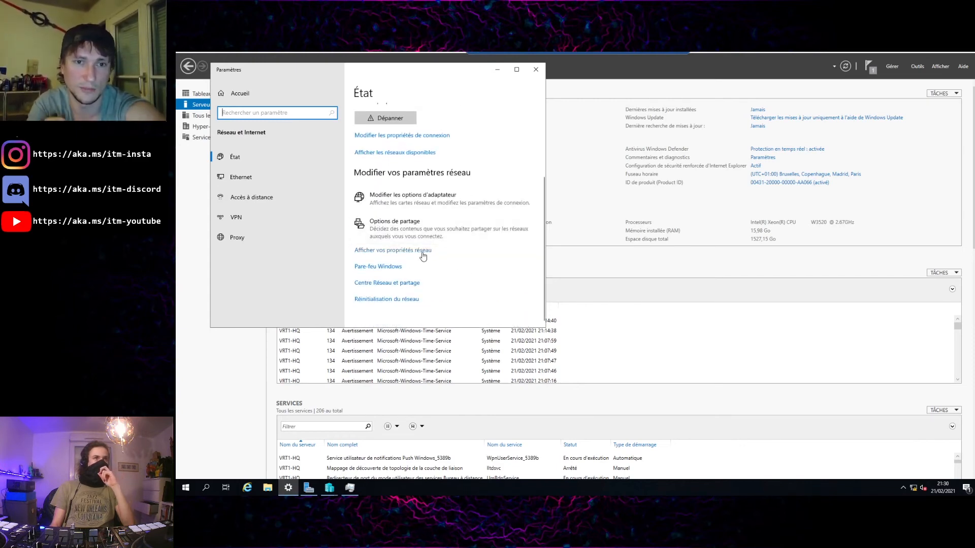
pyautogui.scroll(1, 422, 249)
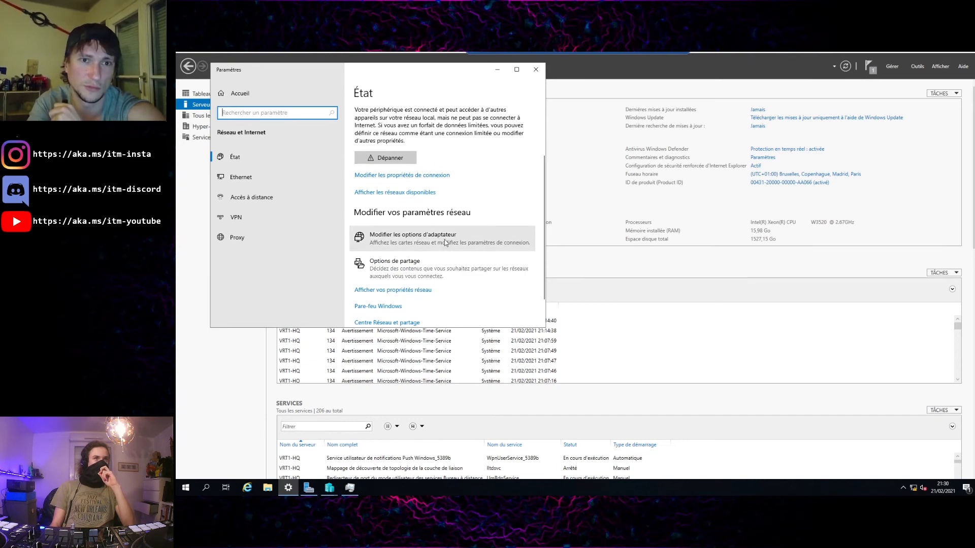
pyautogui.click(446, 243)
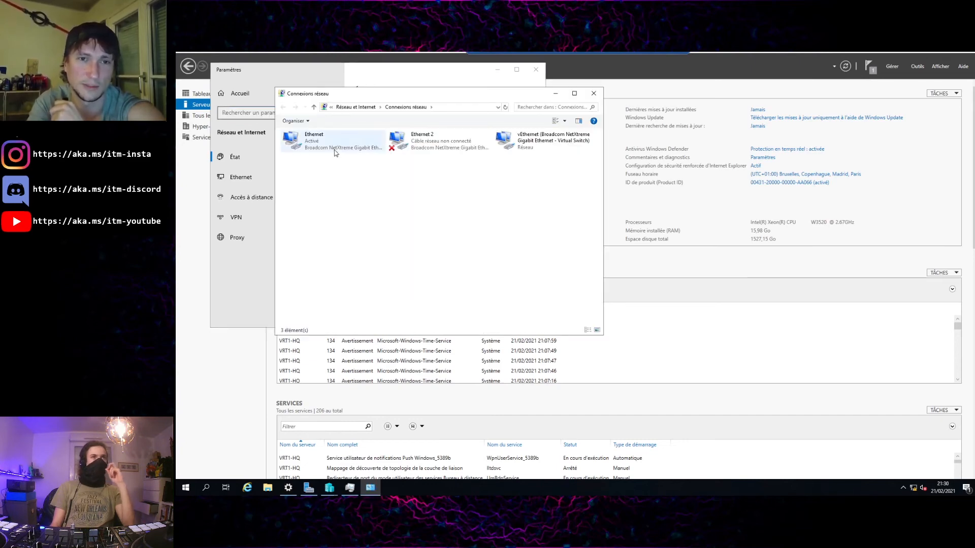
# Set the preferred DNS server to 8.8.8.8 in the IPv4 properties of the vEthernet (Broadcom NetXtreme Gigabit Ethernet - Virtual Switch) adapter
pyautogui.click(510, 144)
pyautogui.rightClick(510, 144)
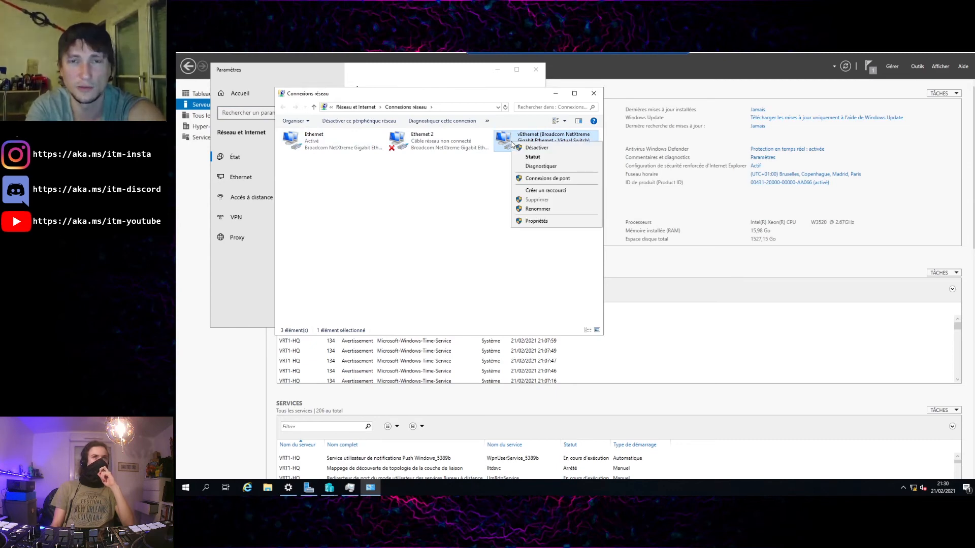
pyautogui.click(550, 224)
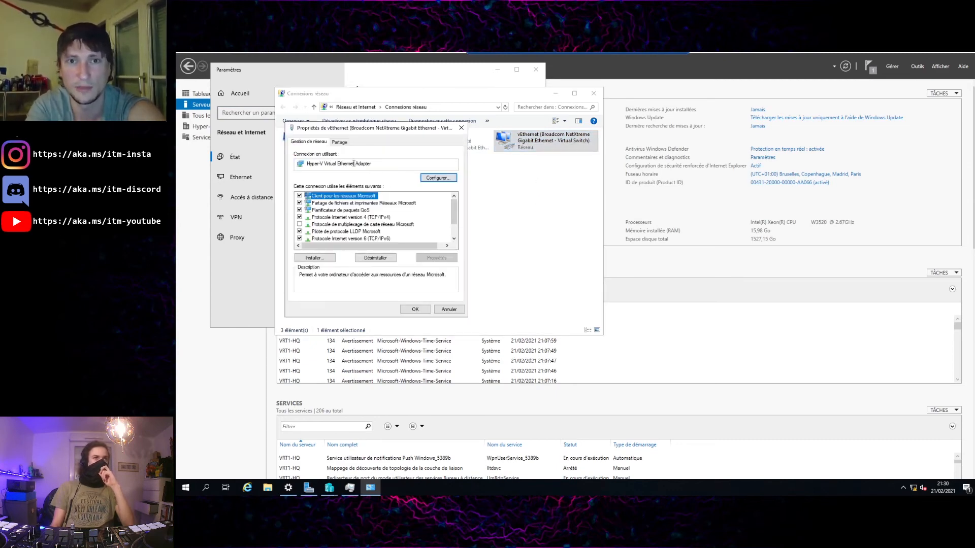
pyautogui.doubleClick(351, 217)
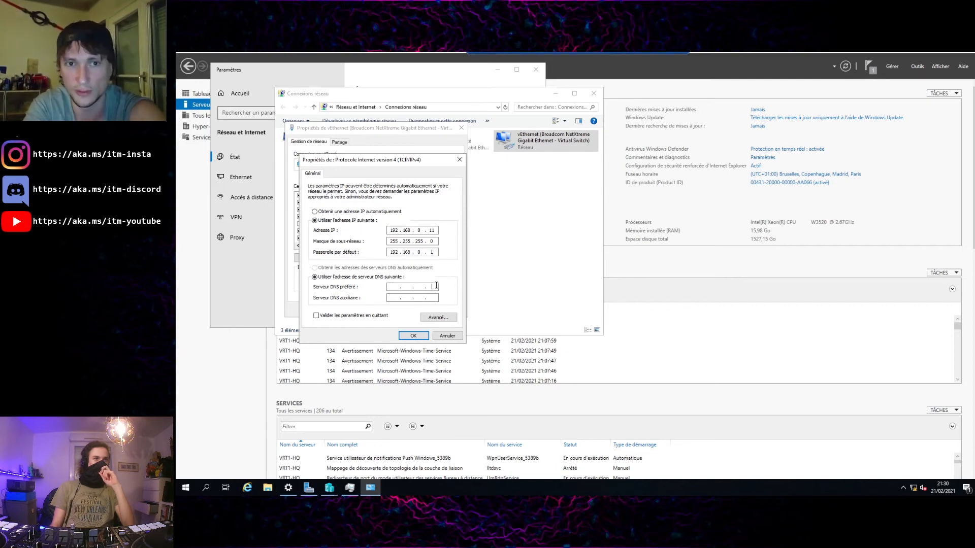
pyautogui.write('8.')
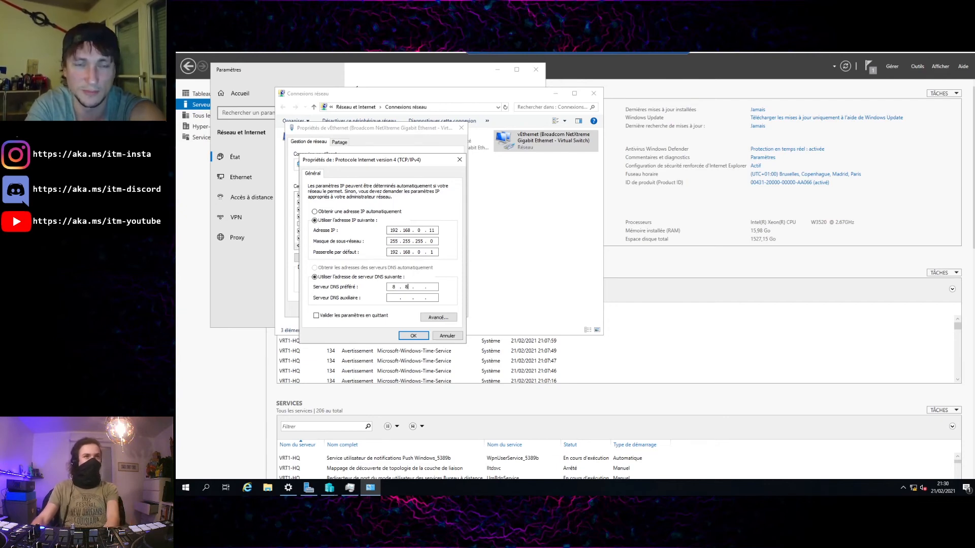
pyautogui.write('888')
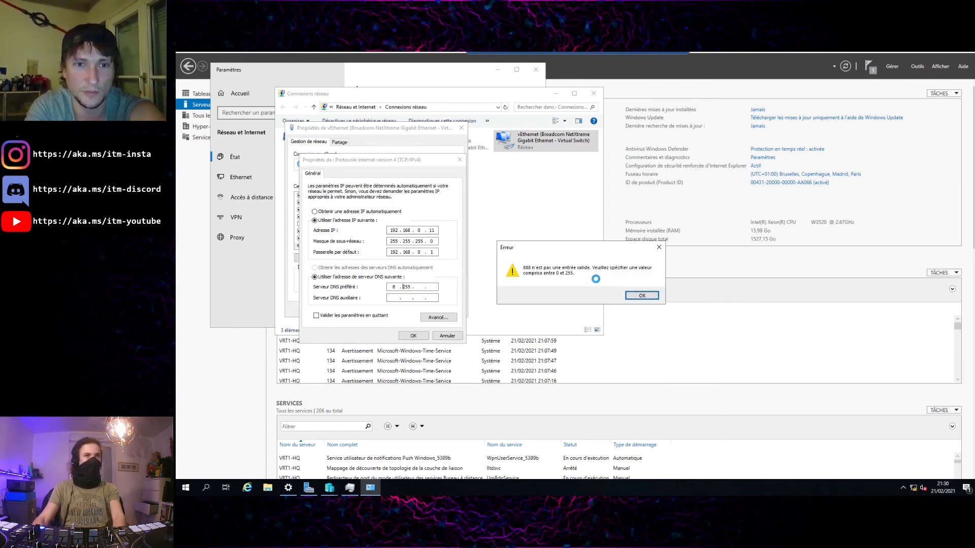
pyautogui.press('Return')
pyautogui.write('8 . 8 . 8')
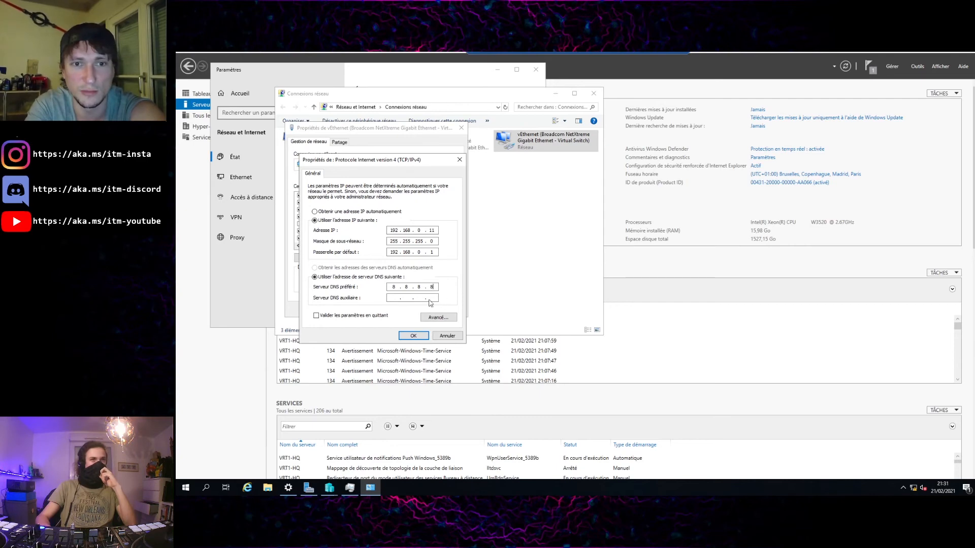
# Set the auxiliary DNS server to 8.8.4.4 and apply the adapter's IPv4 and connection properties
pyautogui.click(394, 298)
pyautogui.write('8.8.4')
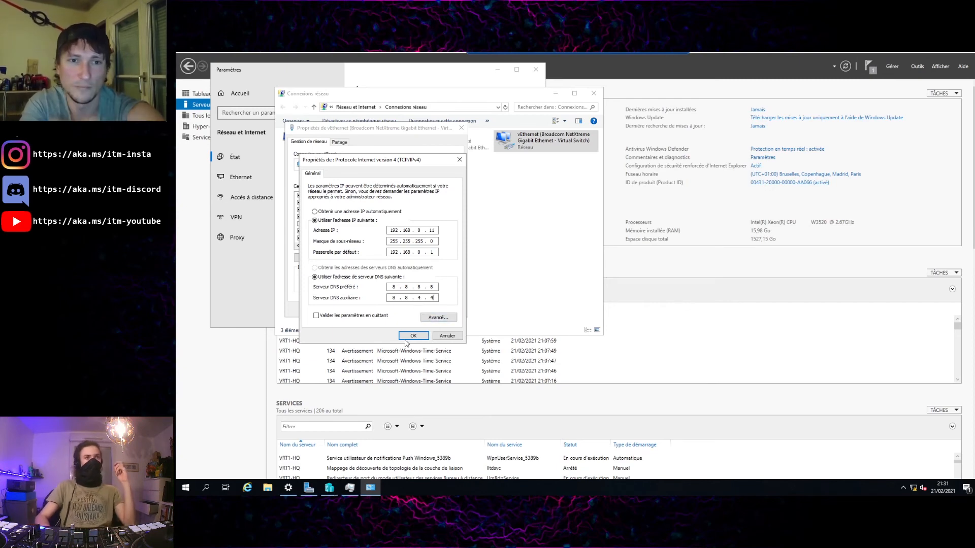
pyautogui.click(416, 336)
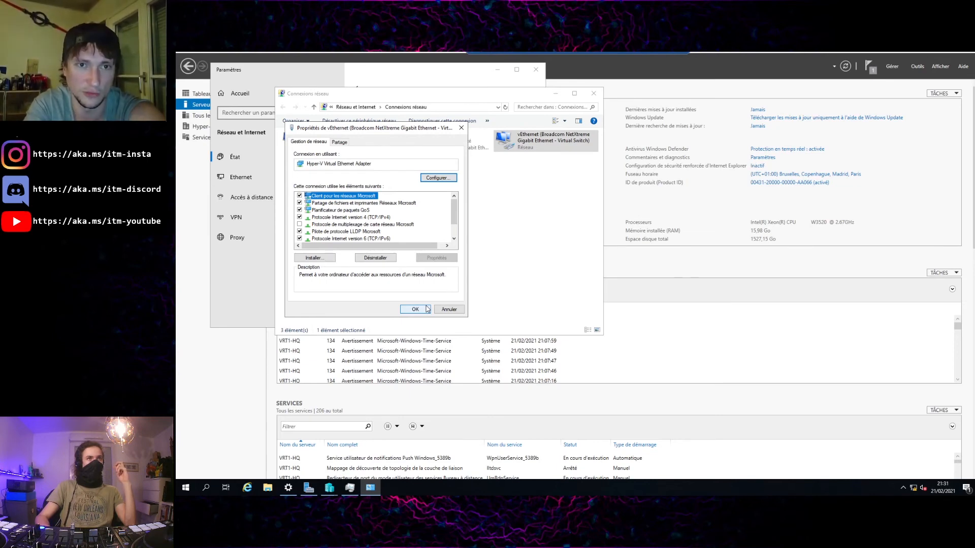
pyautogui.click(415, 309)
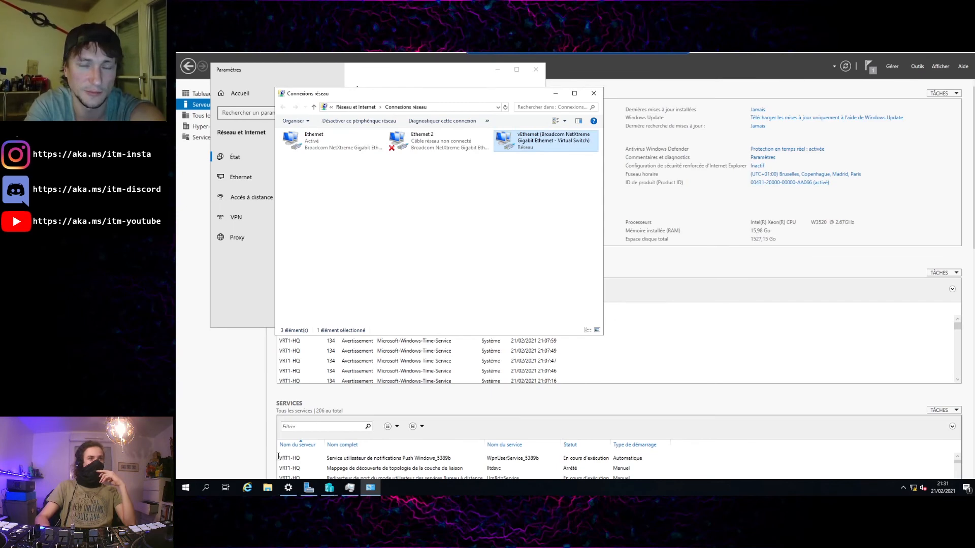
# Switch to Internet Explorer and search the web for "google" from the address bar
pyautogui.click(247, 487)
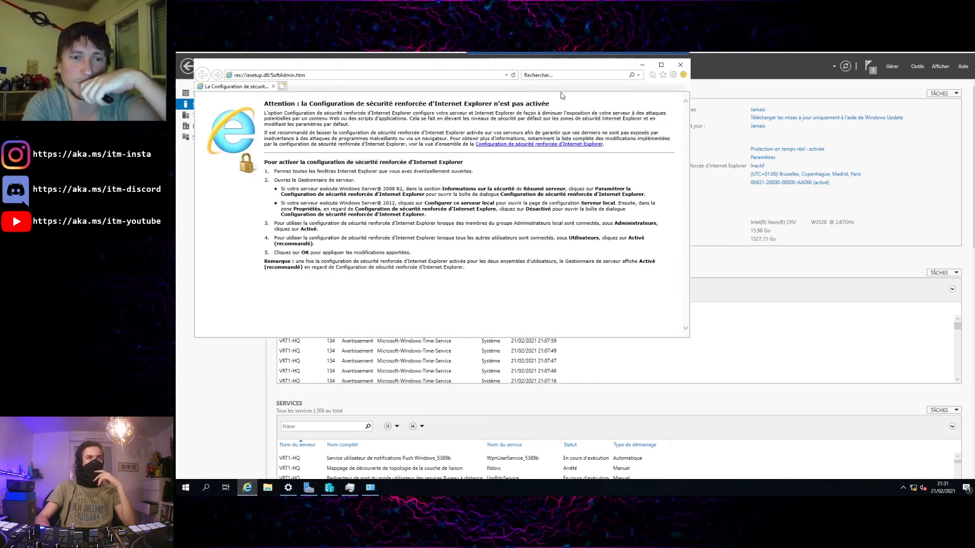
pyautogui.click(580, 73)
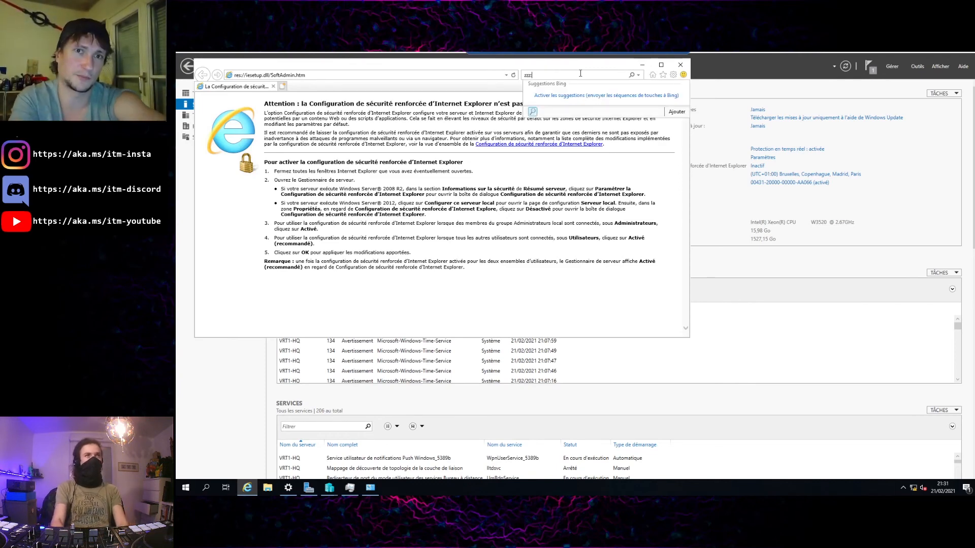
pyautogui.hotkey('alt', 'd')
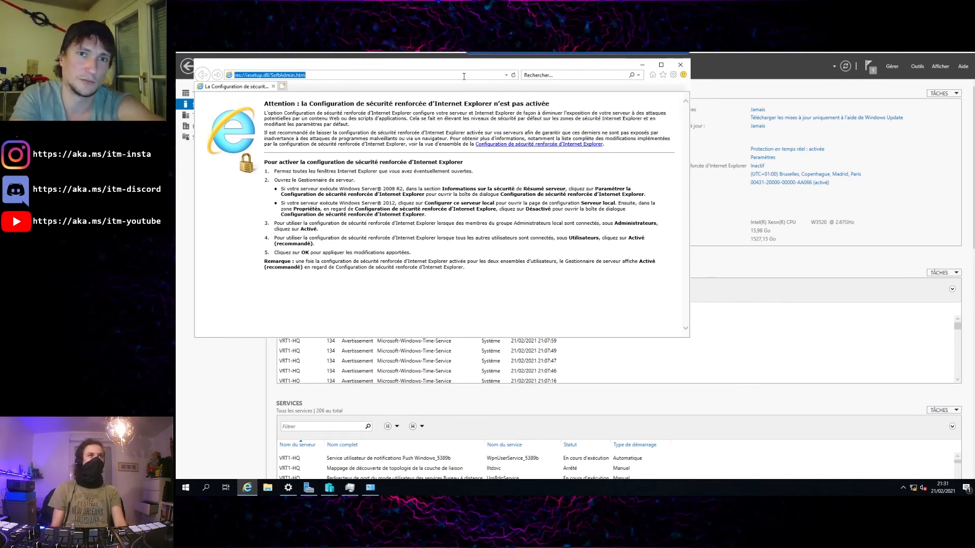
pyautogui.write('google')
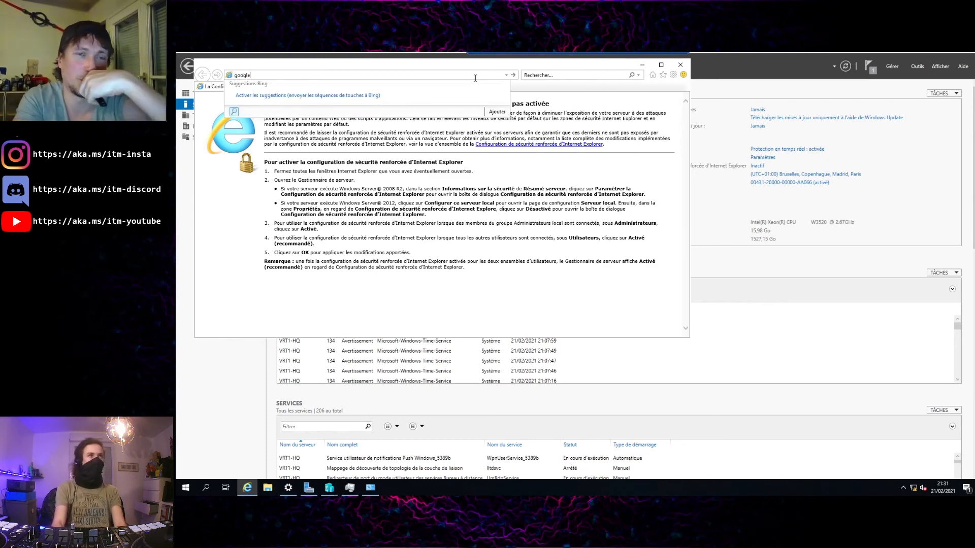
pyautogui.press('Return')
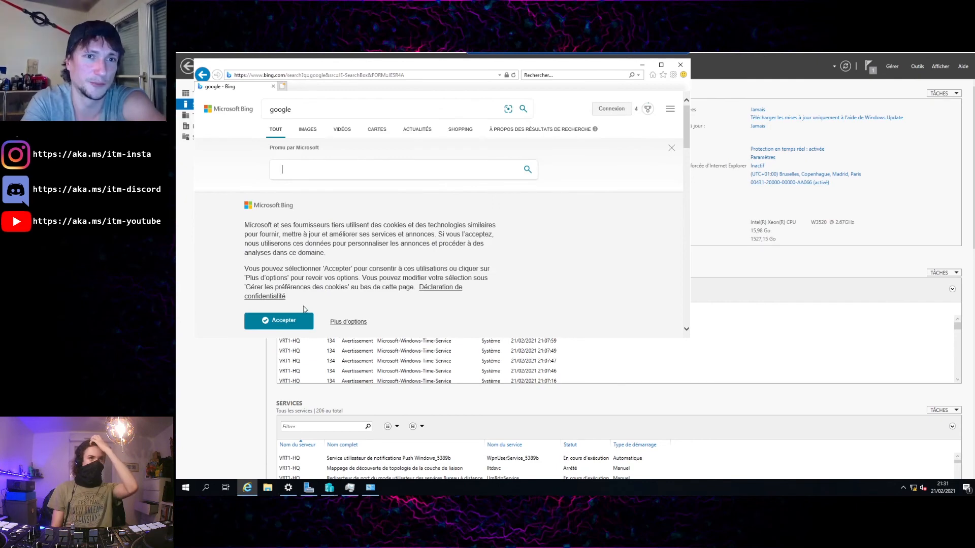
# Accept Bing's cookies, open the Google site from the results and accept its consent dialog
pyautogui.click(303, 323)
pyautogui.click(287, 209)
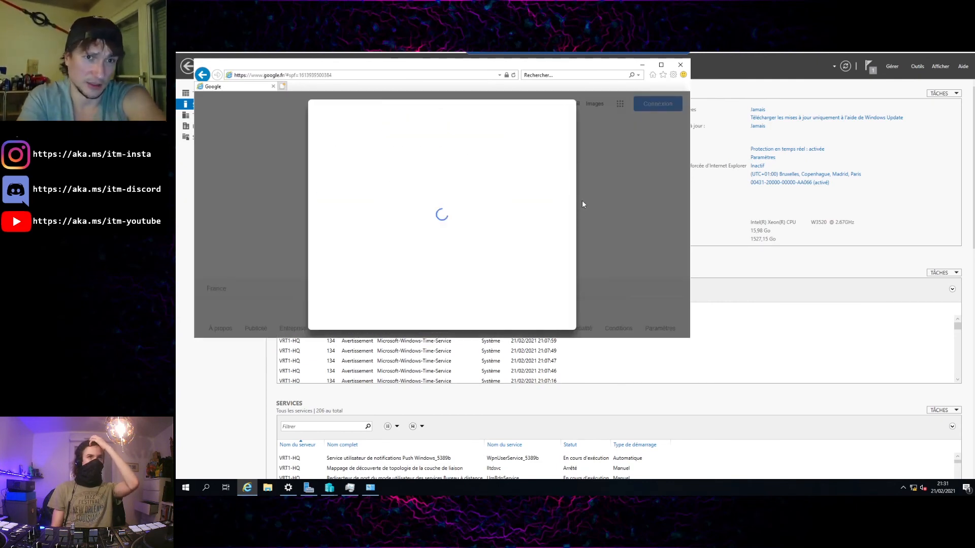
pyautogui.click(551, 315)
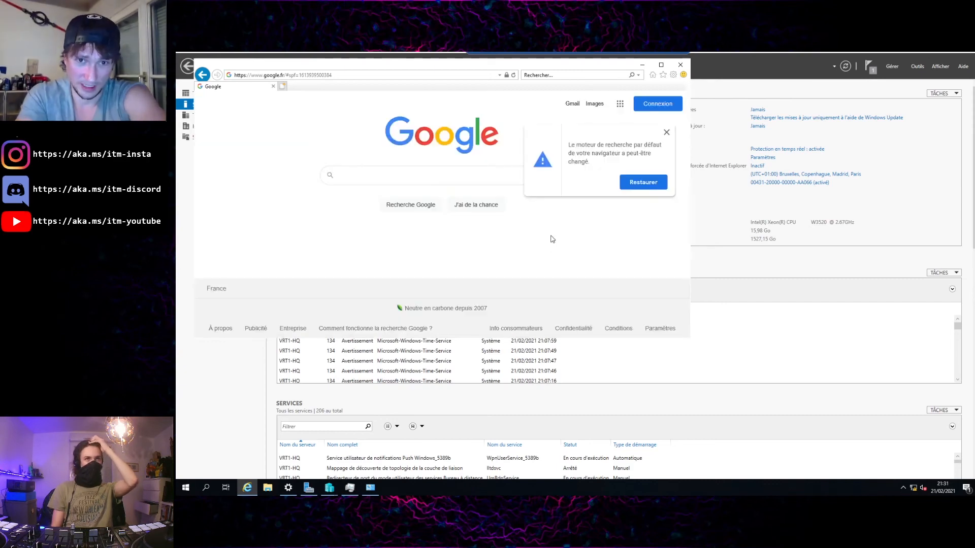
# Search Google for "download windows server 2019"
pyautogui.click(504, 171)
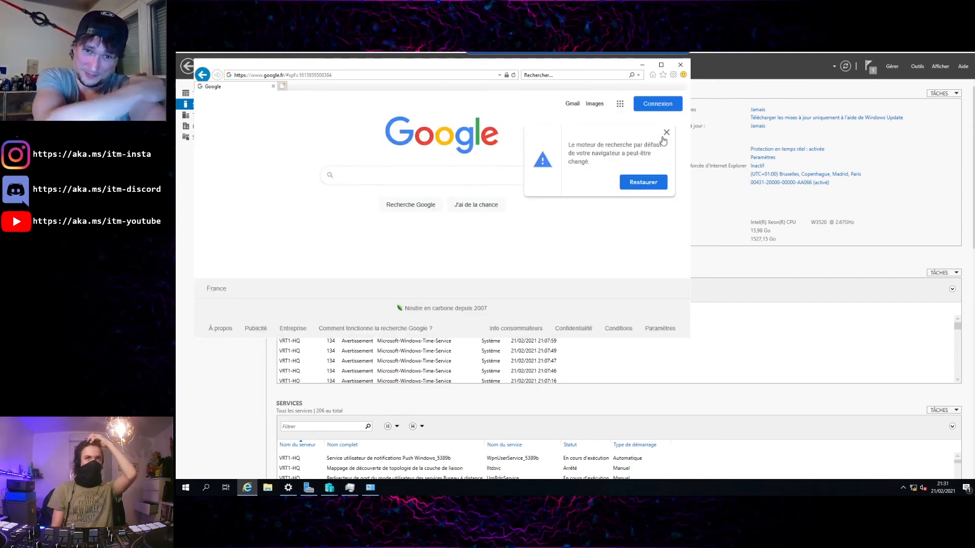
pyautogui.write('doznl')
pyautogui.press('BackSpace')
pyautogui.press('BackSpace')
pyautogui.press('BackSpace')
pyautogui.press('BackSpace')
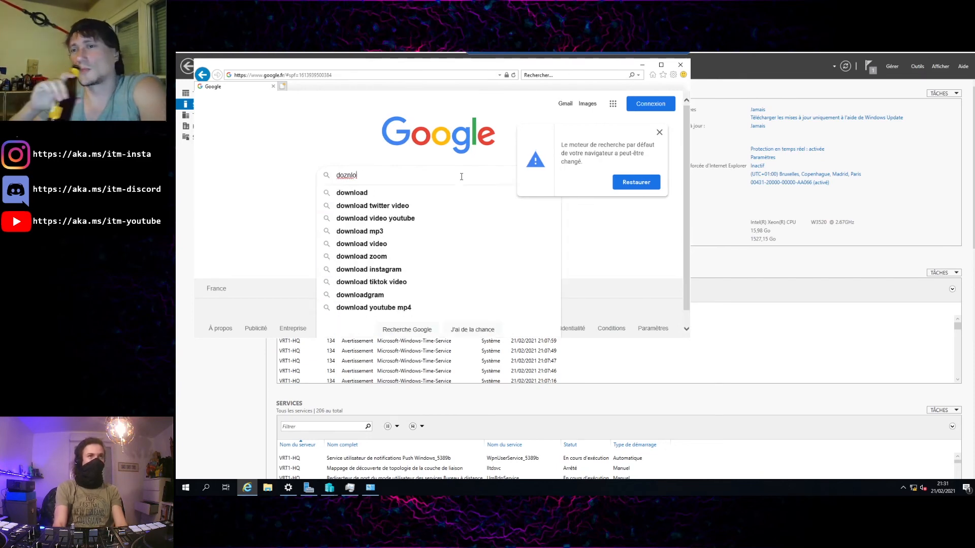
pyautogui.write('w')
pyautogui.press('BackSpace')
pyautogui.write('ow')
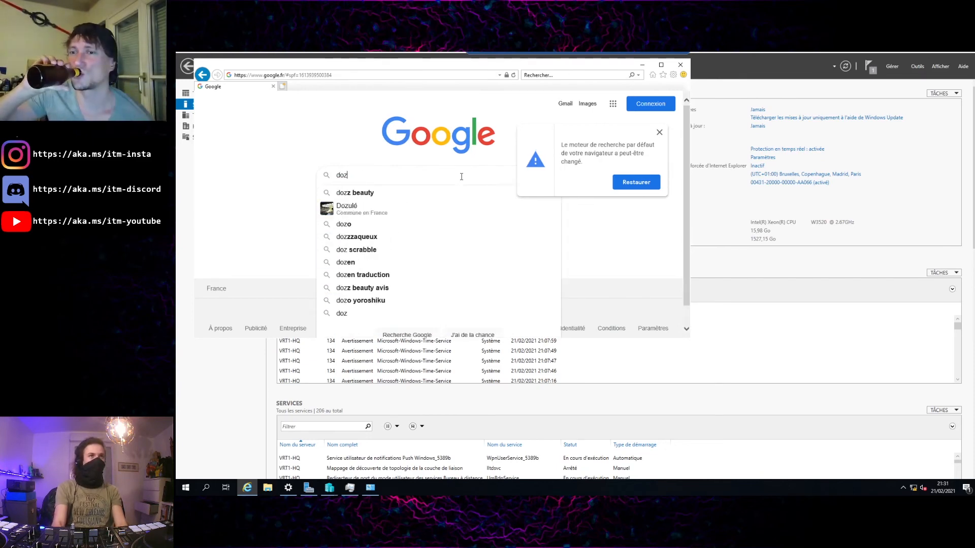
pyautogui.write('l')
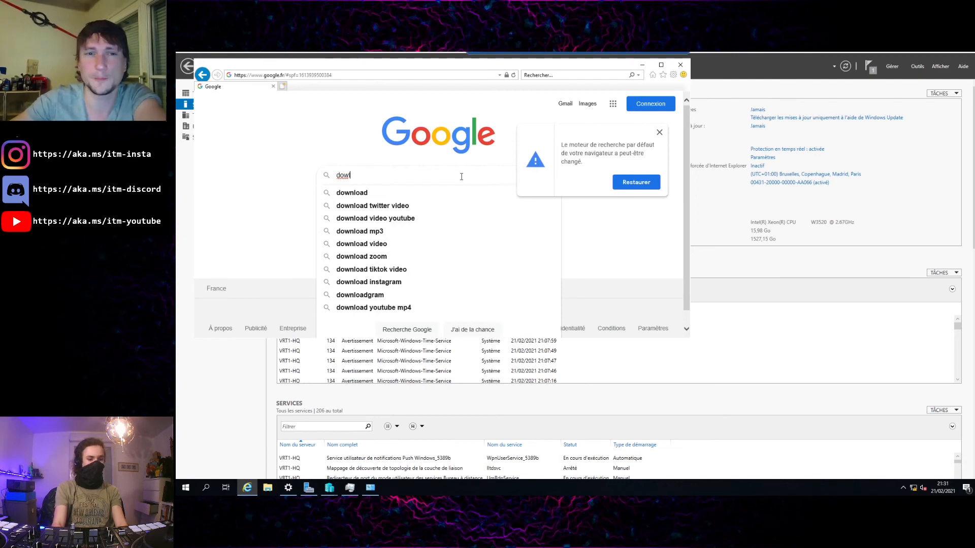
pyautogui.write('oad w')
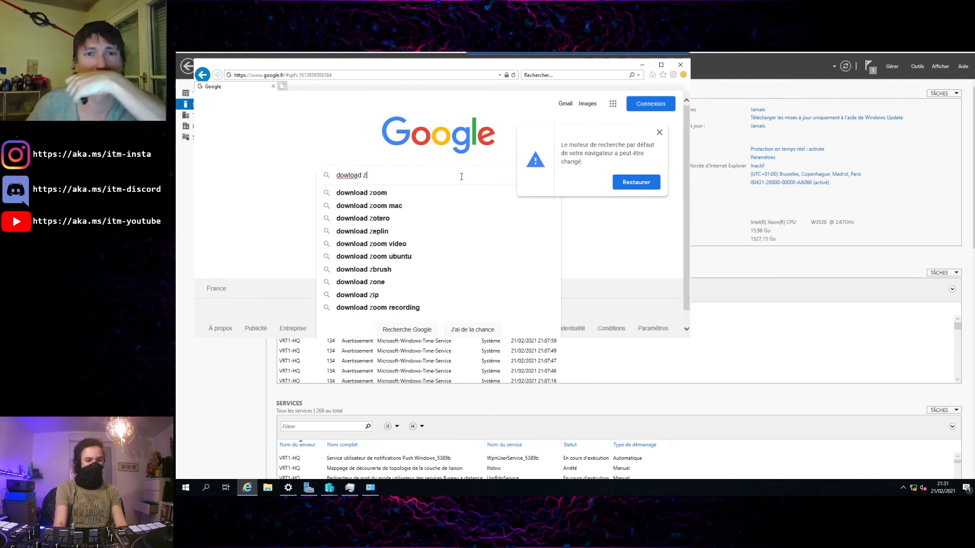
pyautogui.write('indows server 2019')
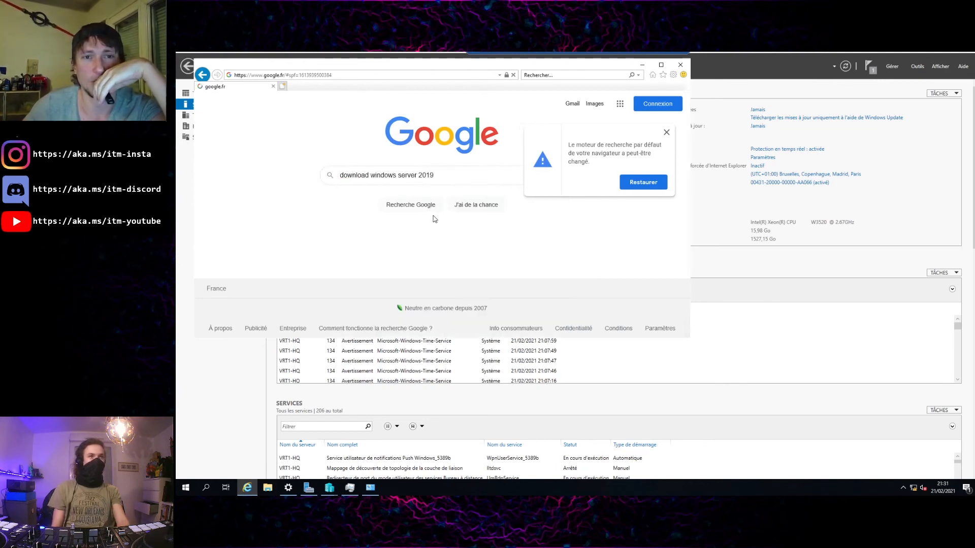
pyautogui.click(434, 219)
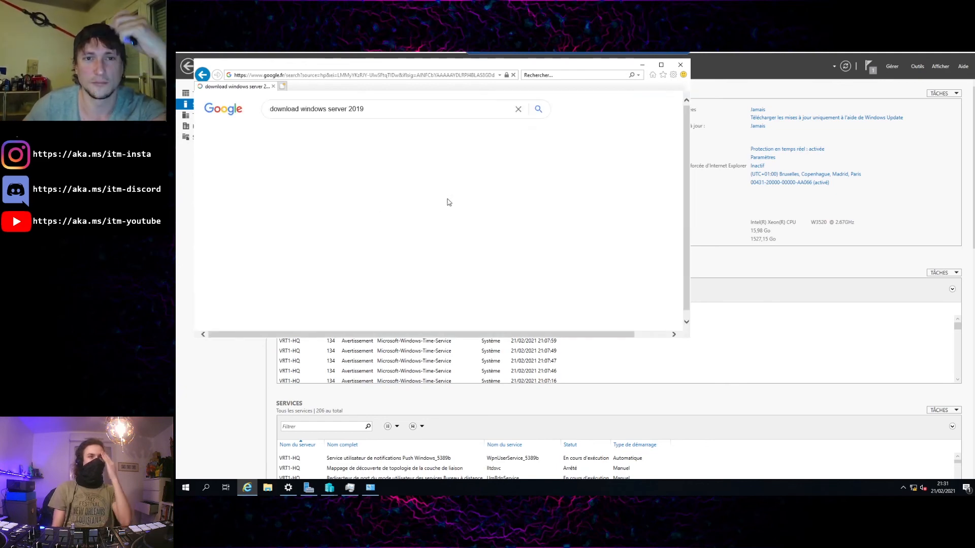
# Open the Microsoft Evaluation Center page for Windows Server 2019 and choose ISO as the evaluation experience
pyautogui.click(455, 181)
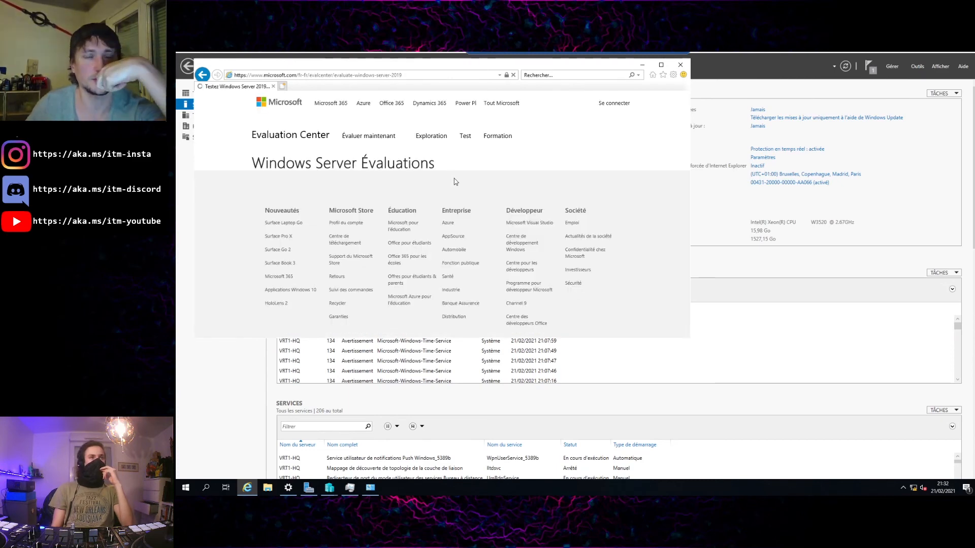
pyautogui.scroll(-2, 442, 229)
pyautogui.scroll(-3, 441, 230)
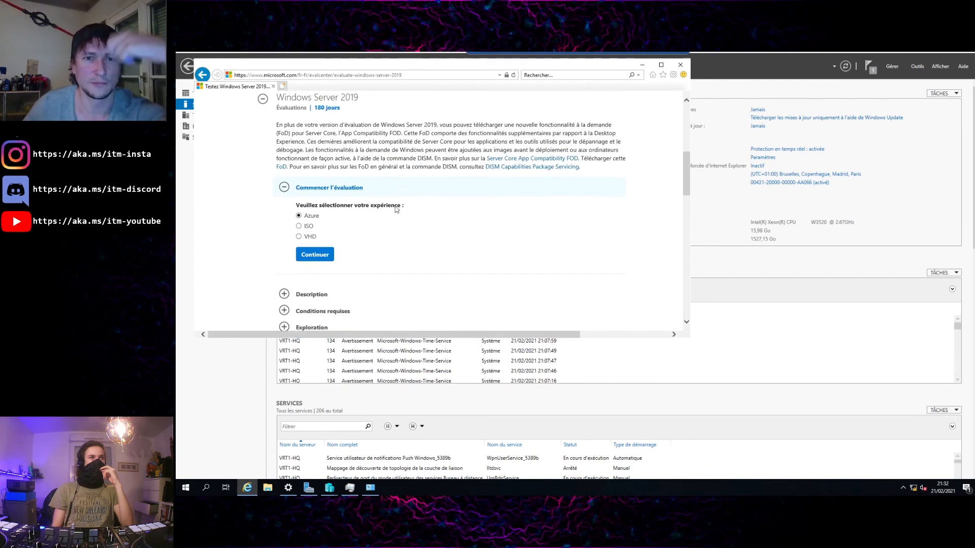
pyautogui.click(307, 227)
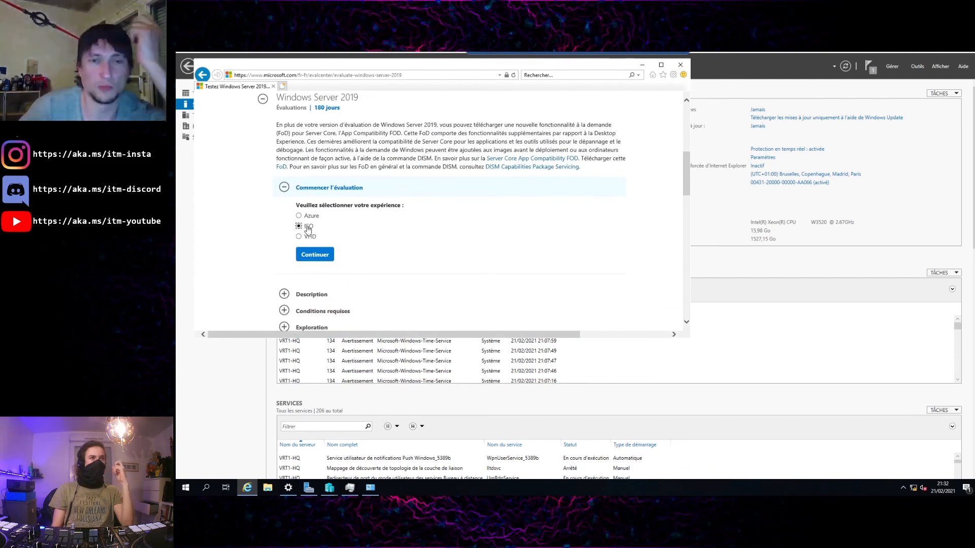
# Continue to the evaluation registration form, enter a placeholder first name and copy it for reuse
pyautogui.click(314, 255)
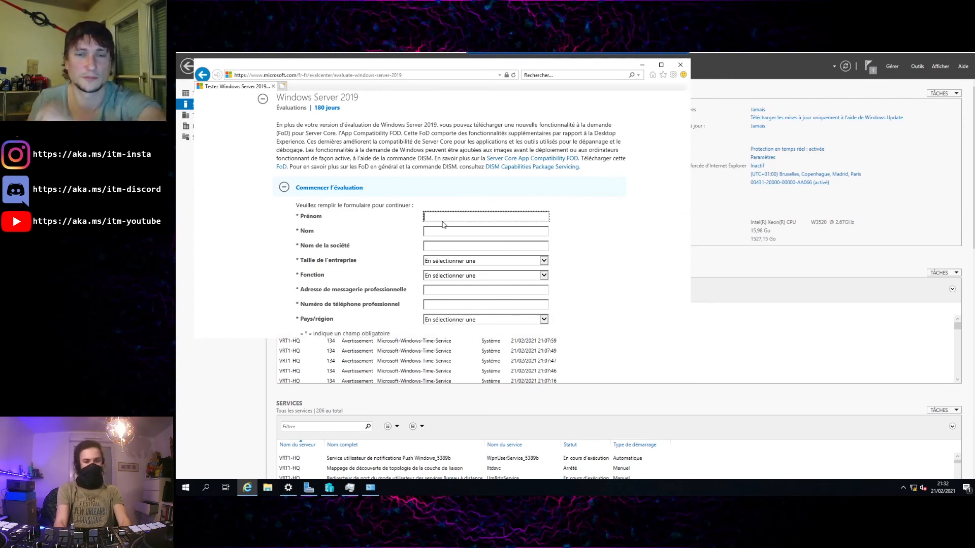
pyautogui.write('helo')
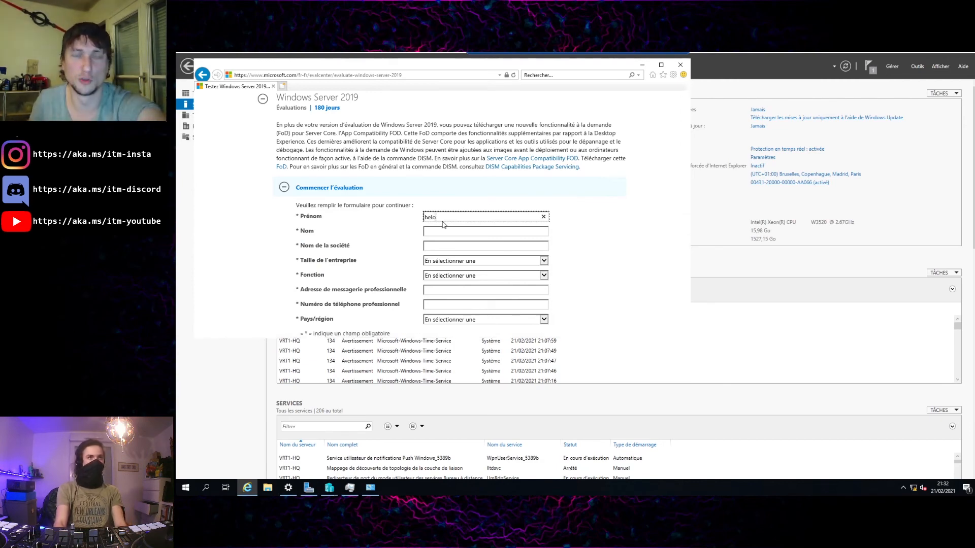
pyautogui.press('BackSpace')
pyautogui.press('BackSpace')
pyautogui.press('BackSpace')
pyautogui.press('BackSpace')
pyautogui.write('toto')
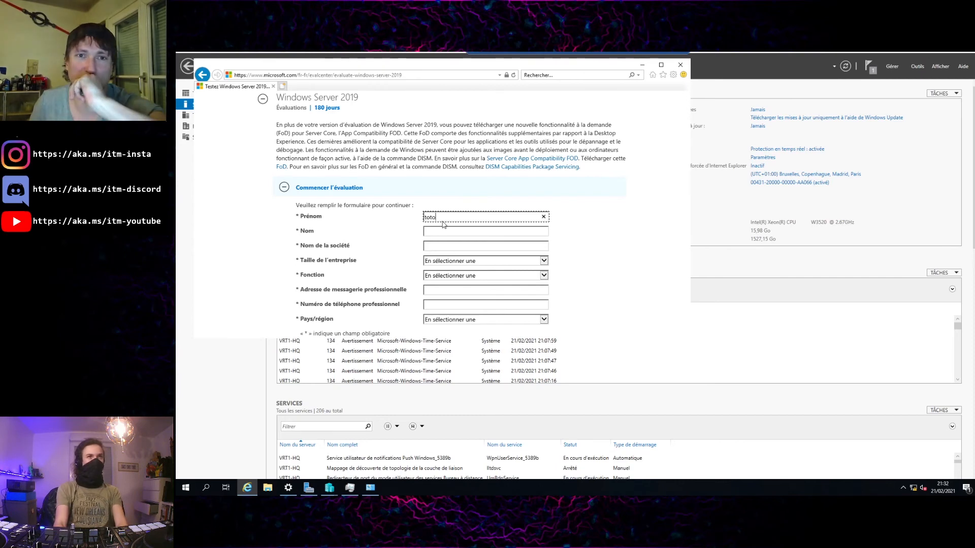
pyautogui.hotkey('ctrl', 'a')
pyautogui.hotkey('ctrl', 'c')
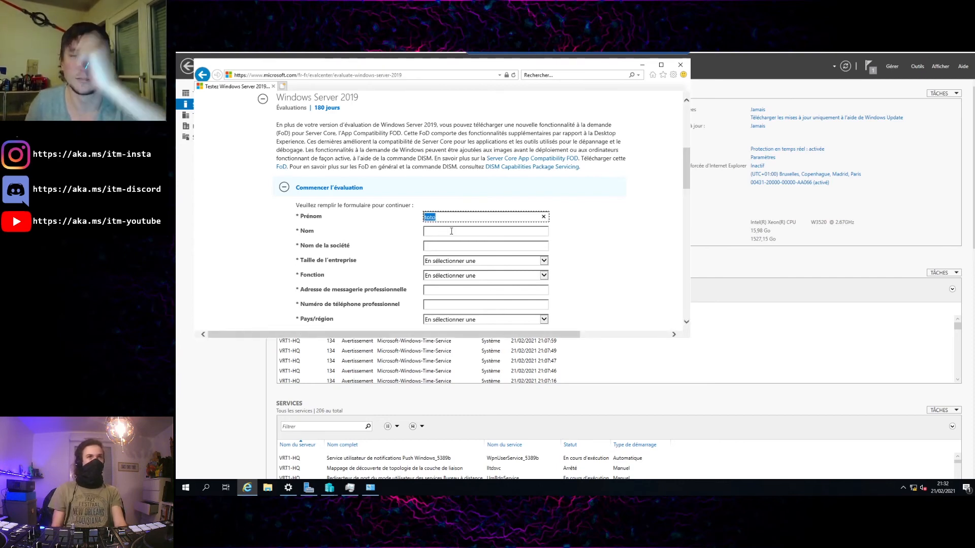
# Paste the copied placeholder into the last name, company name, work e-mail and work phone number fields
pyautogui.click(452, 231)
pyautogui.hotkey('ctrl', 'v')
pyautogui.click(453, 249)
pyautogui.hotkey('ctrl', 'v')
pyautogui.click(449, 290)
pyautogui.hotkey('ctrl', 'v')
pyautogui.click(449, 304)
pyautogui.write('v')
pyautogui.scroll(-3, 462, 295)
pyautogui.press('BackSpace')
pyautogui.hotkey('ctrl', 'v')
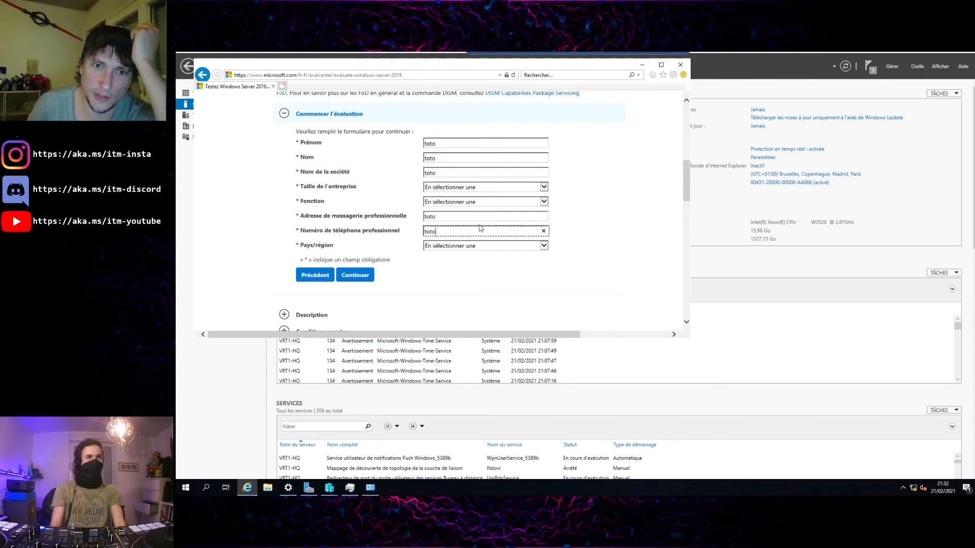
# Set the country to France, the job function to Développeur/Ingénieur and the company size to 50-249, and submit the form
pyautogui.click(480, 248)
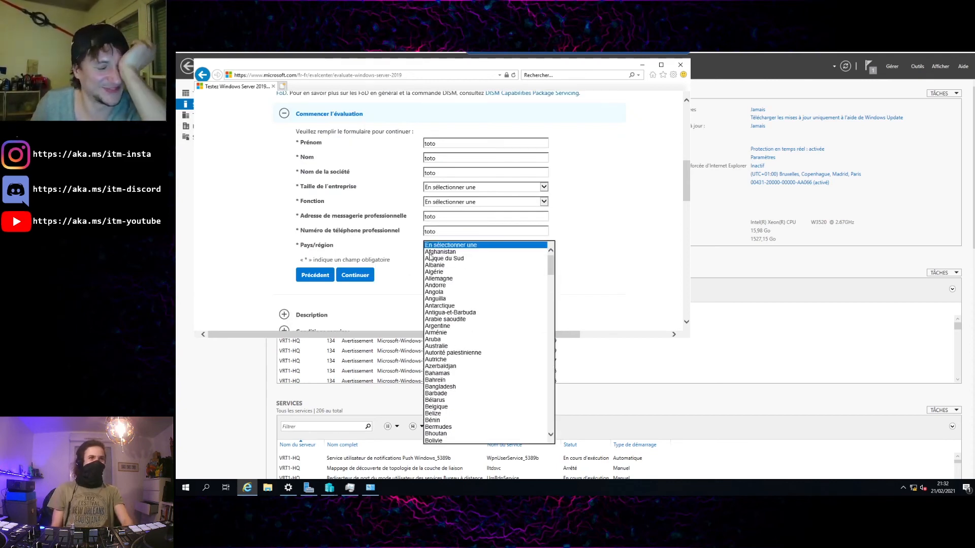
pyautogui.scroll(-15, 481, 316)
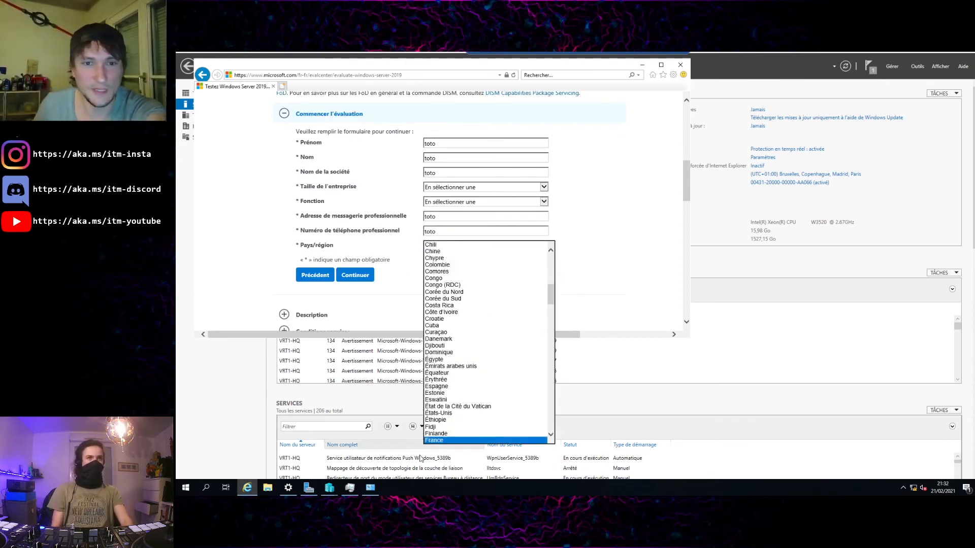
pyautogui.click(480, 316)
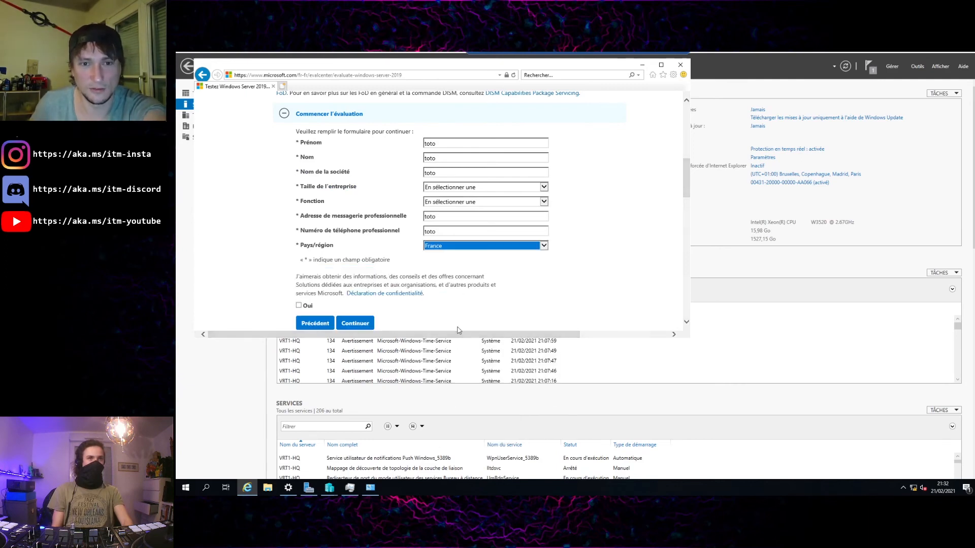
pyautogui.click(477, 203)
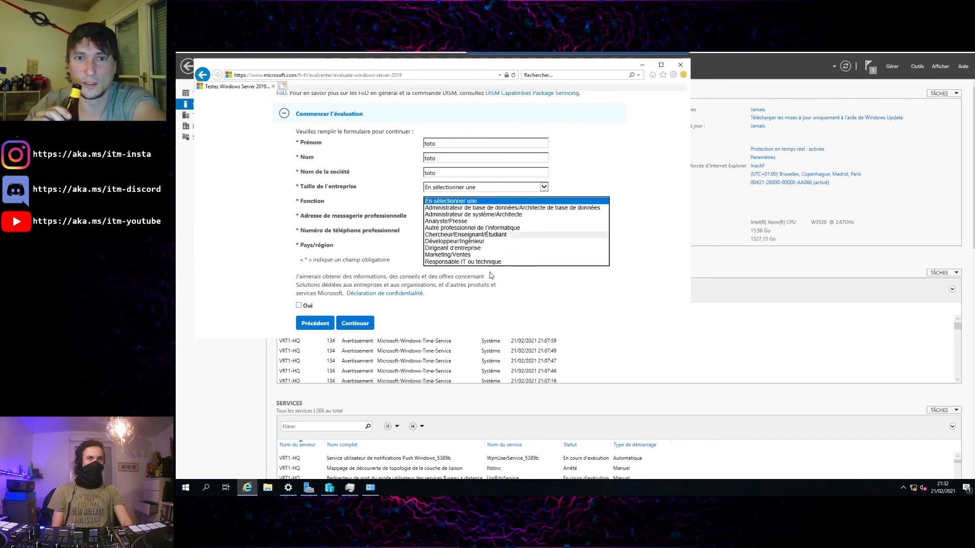
pyautogui.click(499, 243)
pyautogui.click(486, 189)
pyautogui.click(495, 225)
pyautogui.click(394, 231)
pyautogui.click(447, 270)
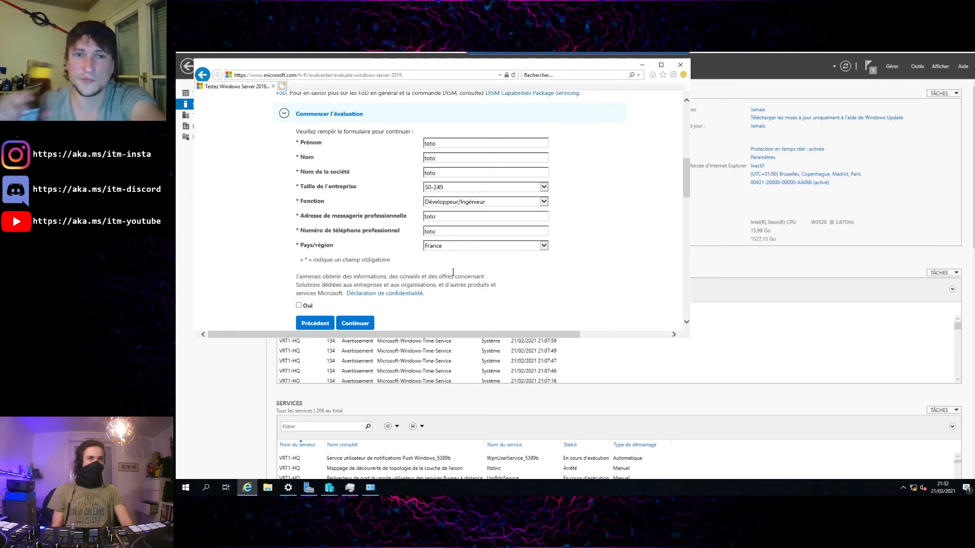
pyautogui.click(365, 323)
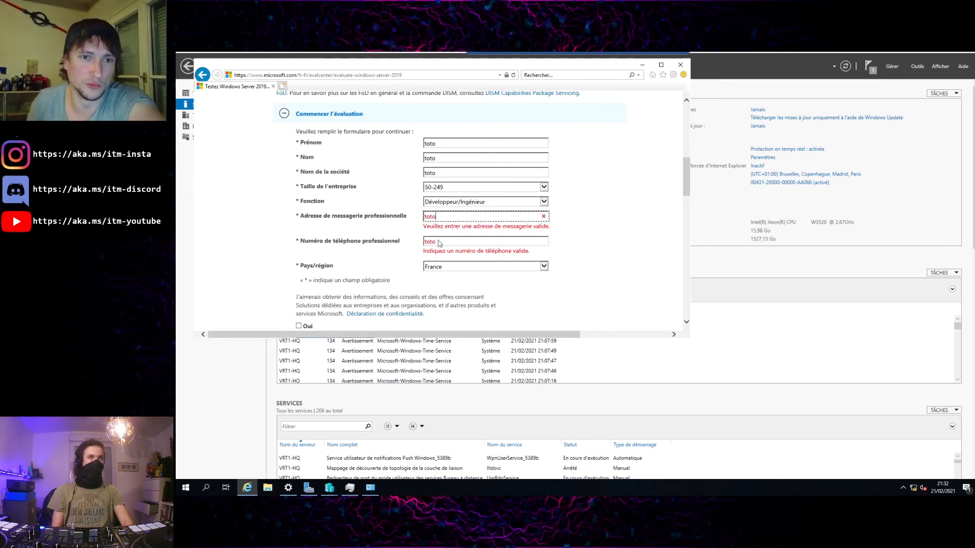
# Replace the work e-mail entry with a properly formatted placeholder e-mail address
pyautogui.doubleClick(526, 217)
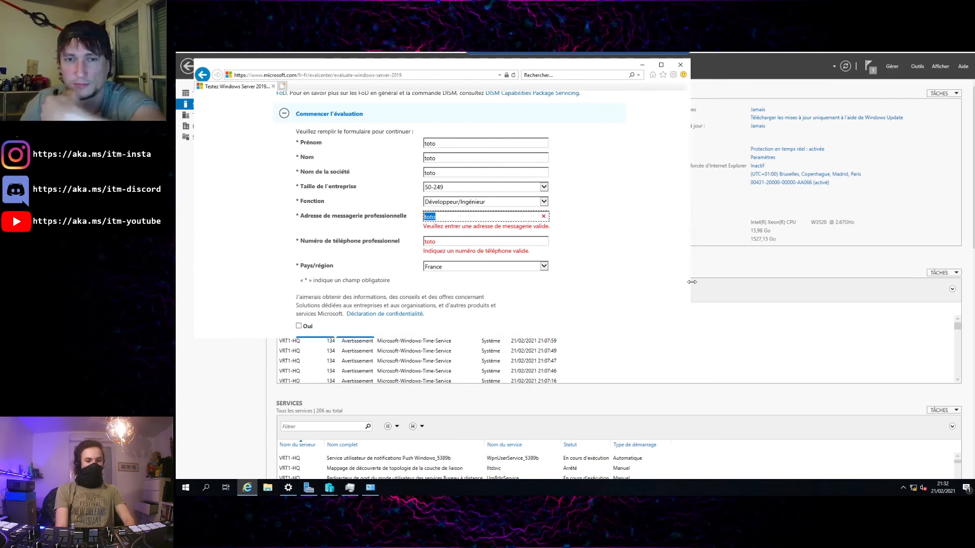
pyautogui.write('toto~toto')
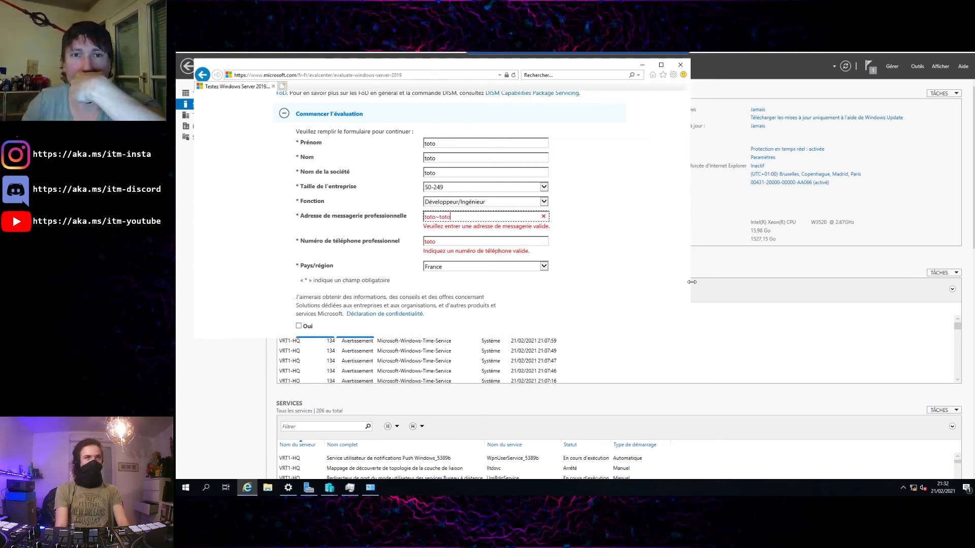
pyautogui.write(')')
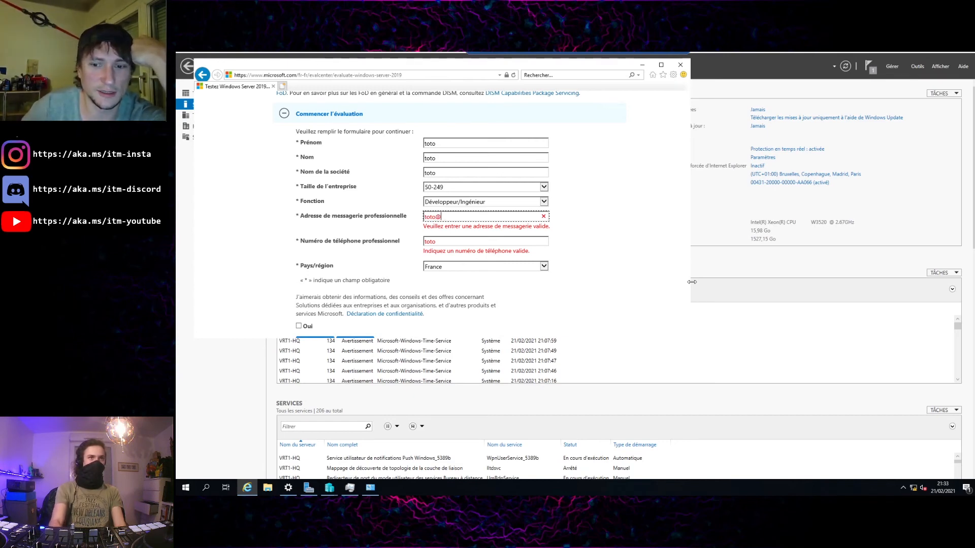
pyautogui.write(':fr')
pyautogui.press('BackSpace')
pyautogui.press('BackSpace')
pyautogui.press('BackSpace')
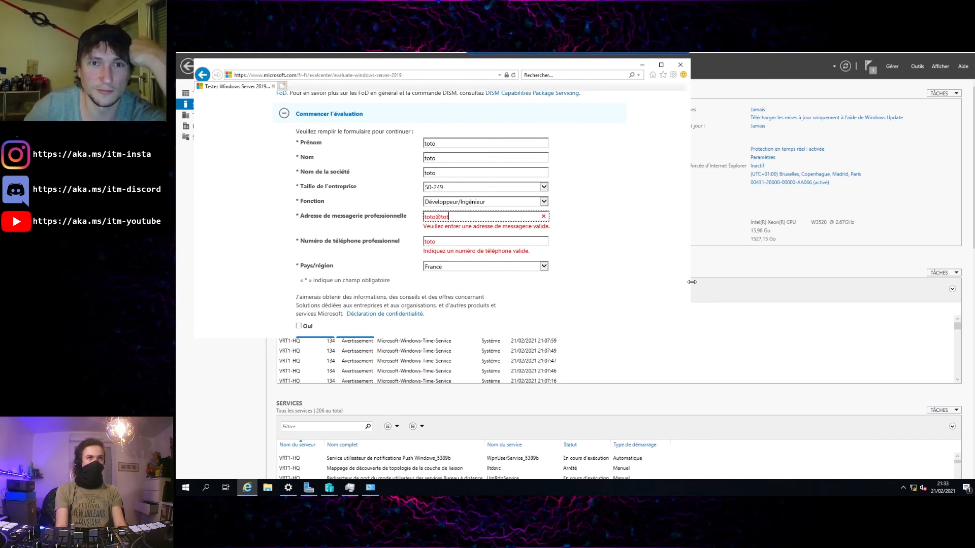
pyautogui.write('o')
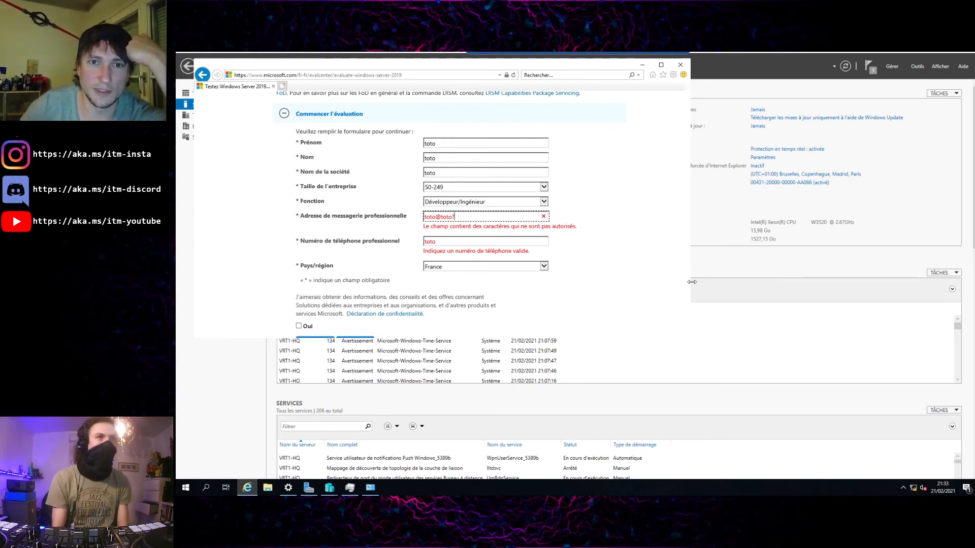
pyautogui.write('.f')
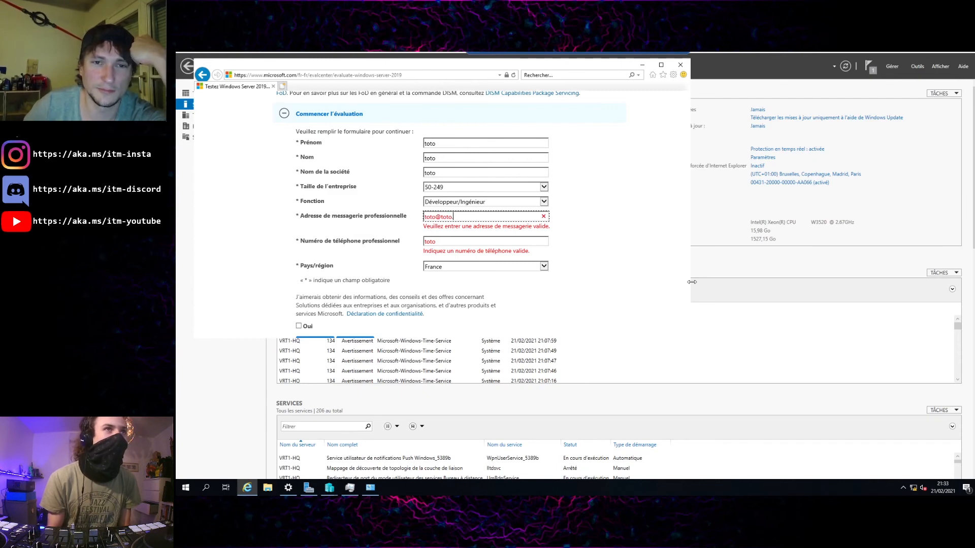
pyautogui.write('r')
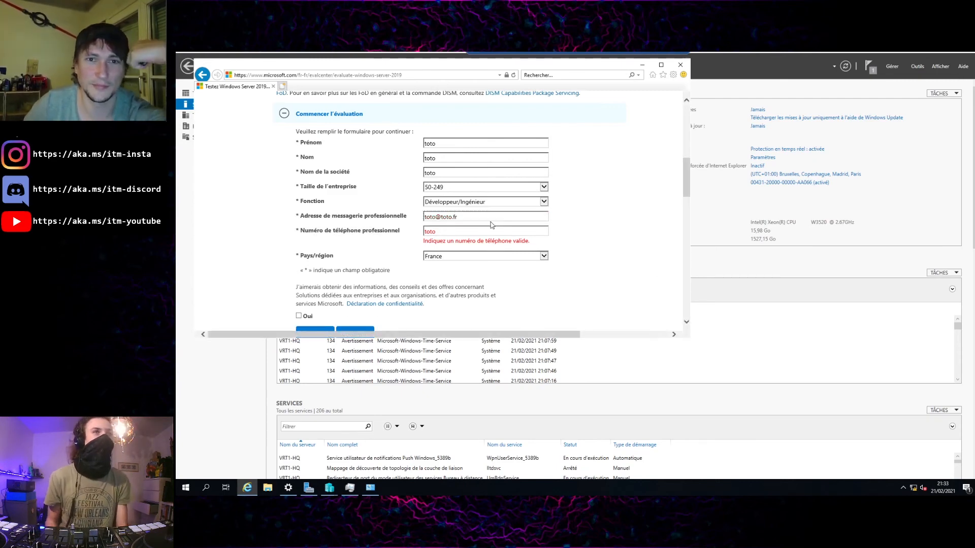
# Replace the work phone entry with a placeholder ten-digit phone number and submit the registration form
pyautogui.press('Tab')
pyautogui.write('0000000000')
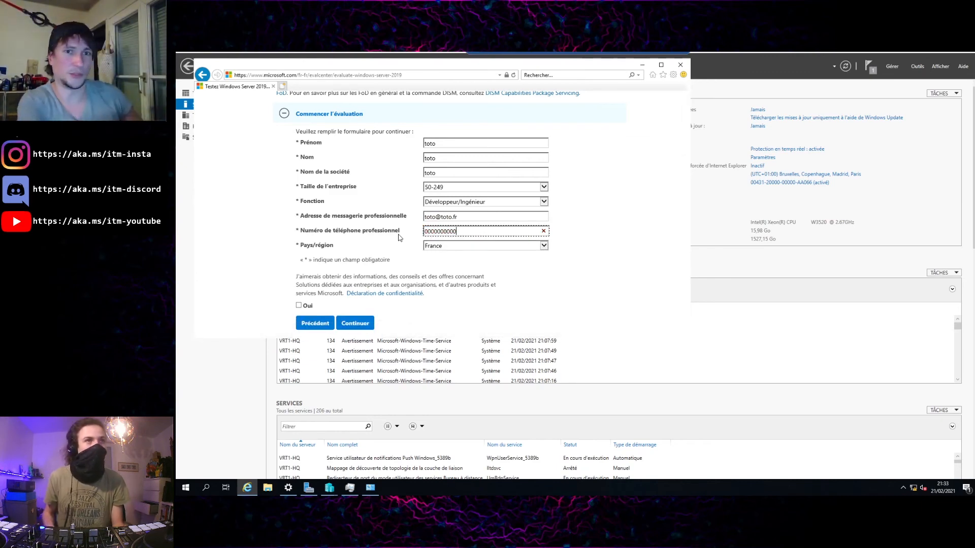
pyautogui.click(460, 260)
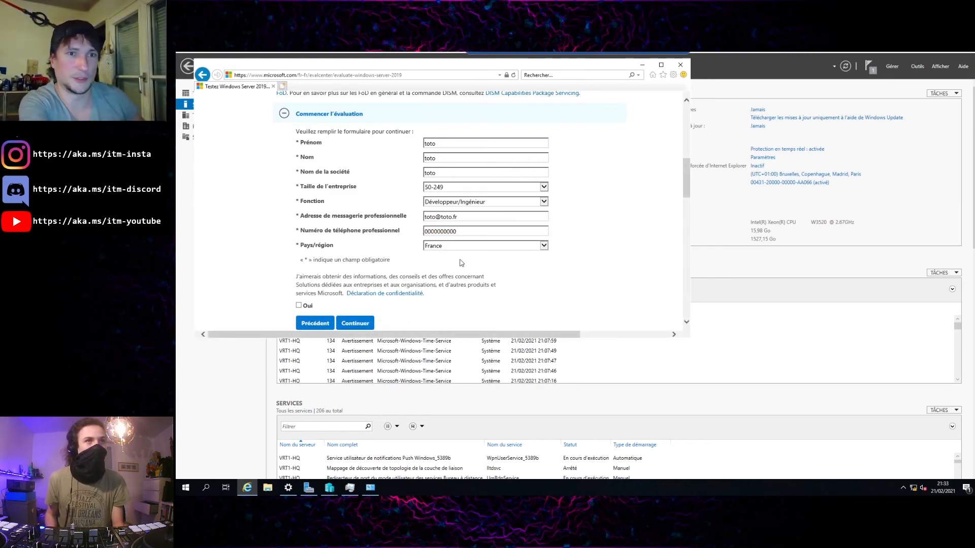
pyautogui.click(360, 323)
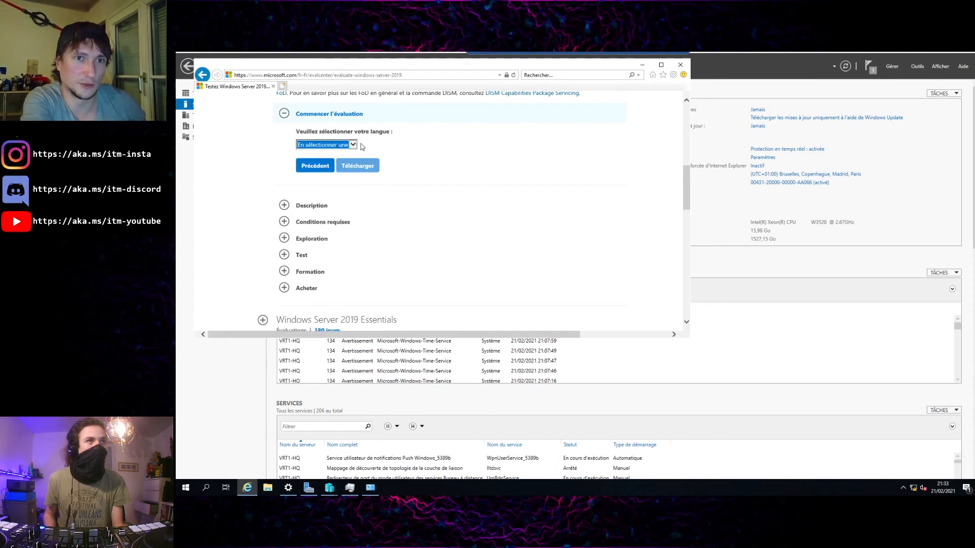
# Choose Français as the ISO language, then download and save the Windows Server 2019 evaluation ISO
pyautogui.click(354, 145)
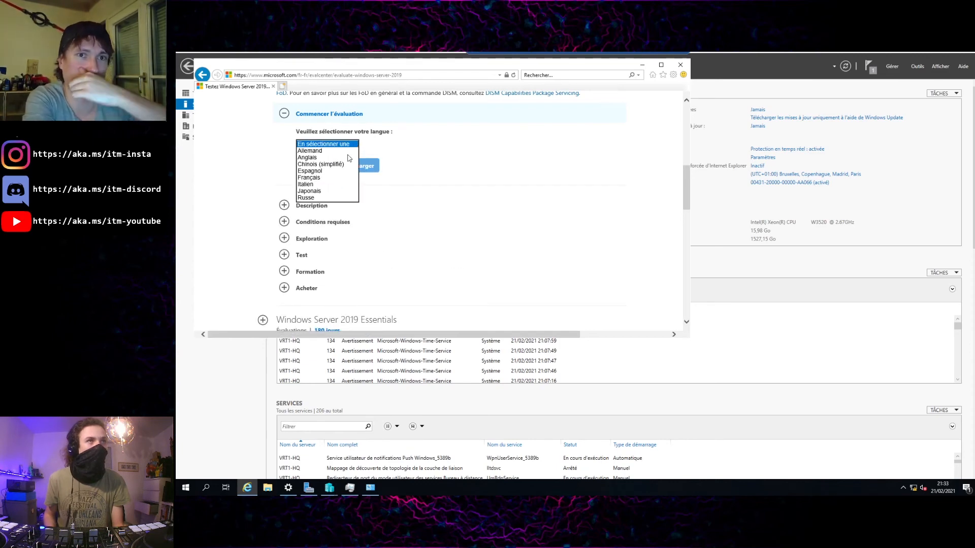
pyautogui.click(325, 178)
pyautogui.click(361, 165)
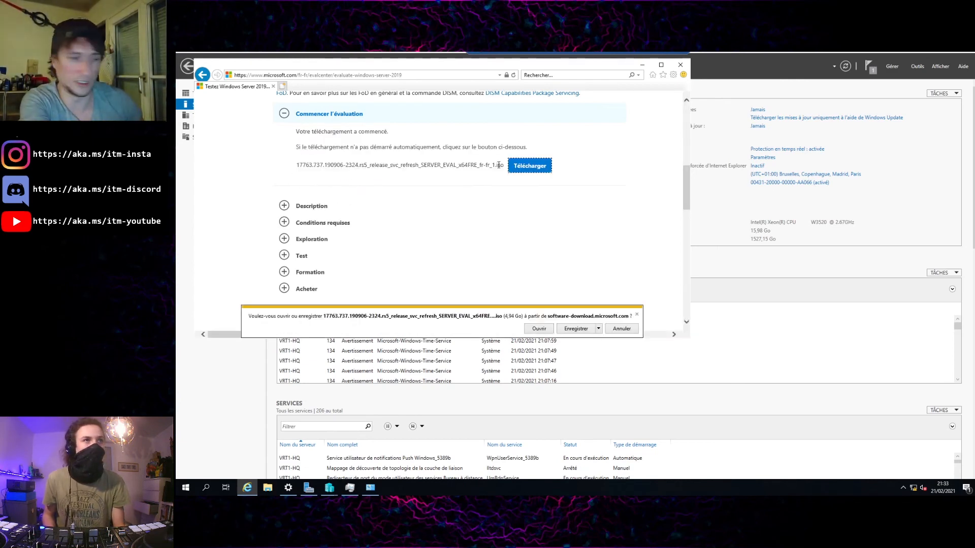
pyautogui.click(577, 328)
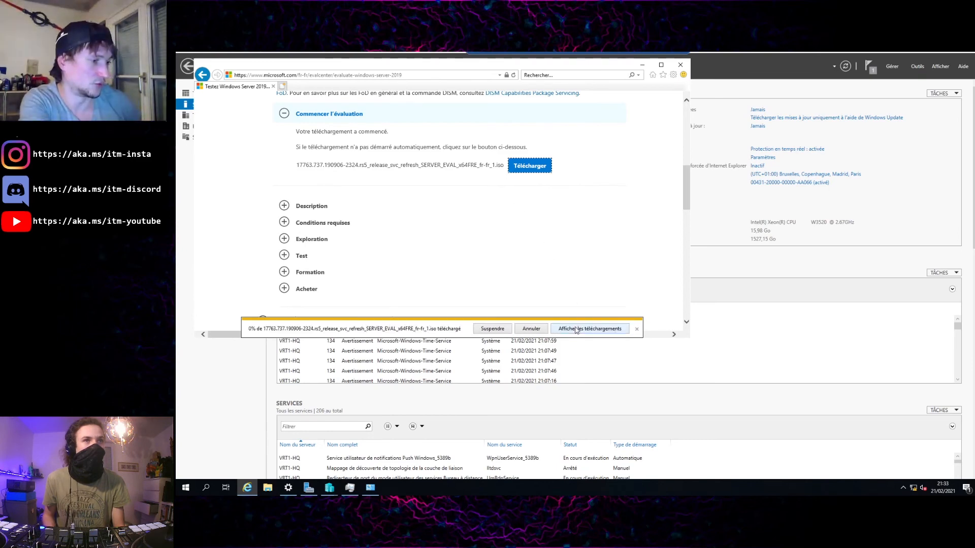